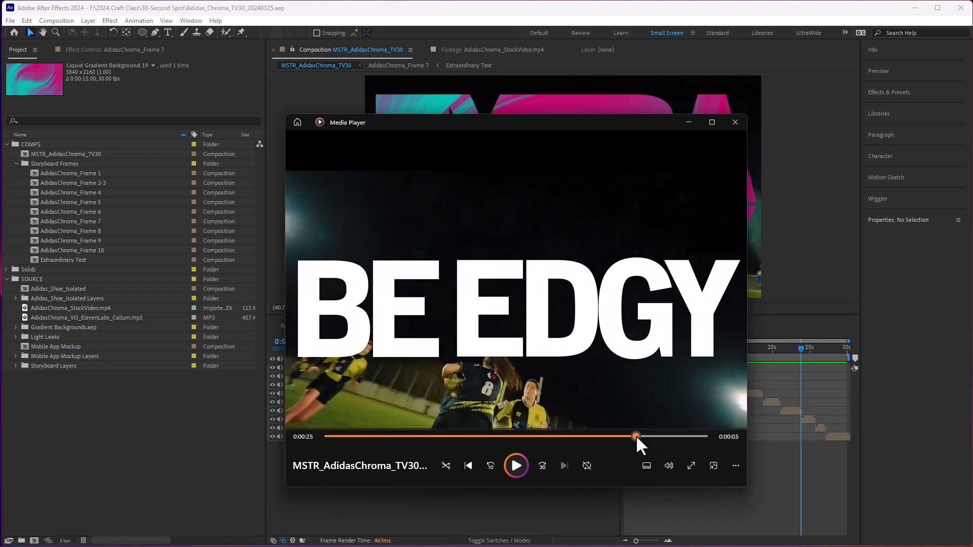
Step: Review the BE EDGY and MODERN text section at about 25 seconds in the finished spot's reference video
{"action": "mouse_move", "coordinate": [635, 435]}
{"action": "left_mouse_down"}
{"action": "mouse_move", "coordinate": [626, 434]}
{"action": "mouse_move", "coordinate": [641, 435]}
{"action": "left_mouse_up"}
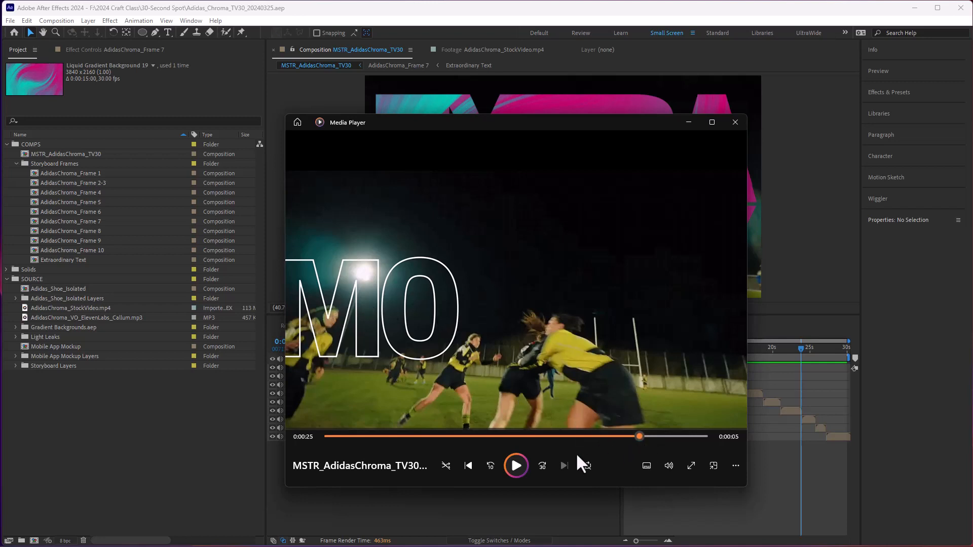
{"action": "left_click", "coordinate": [516, 465]}
{"action": "left_click", "coordinate": [516, 465]}
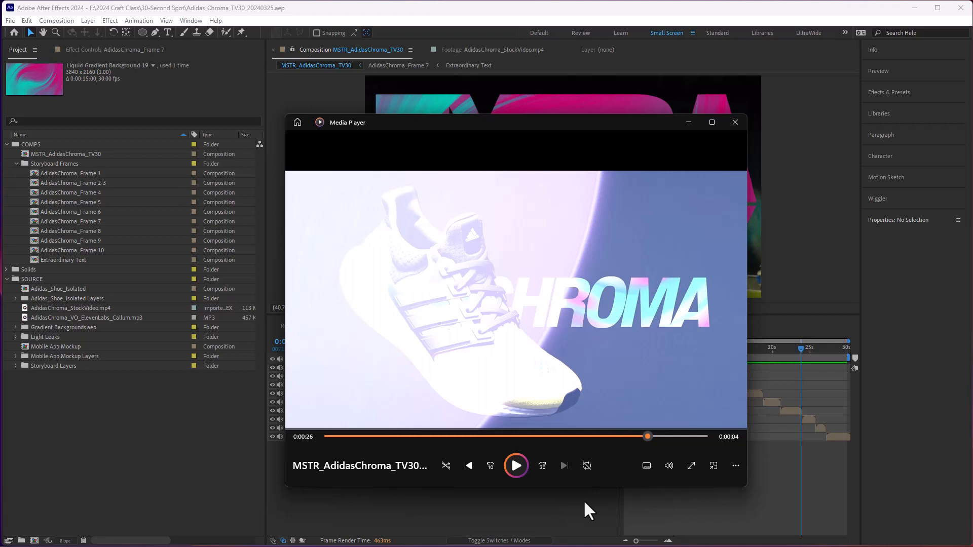
Step: Switch to After Effects, move the current time to 0:00:24:10 and open the AdidasChroma_Frame 8 composition
{"action": "left_click", "coordinate": [766, 481]}
{"action": "left_click_drag", "start_coordinate": [801, 348], "coordinate": [804, 347]}
{"action": "left_click", "coordinate": [386, 420]}
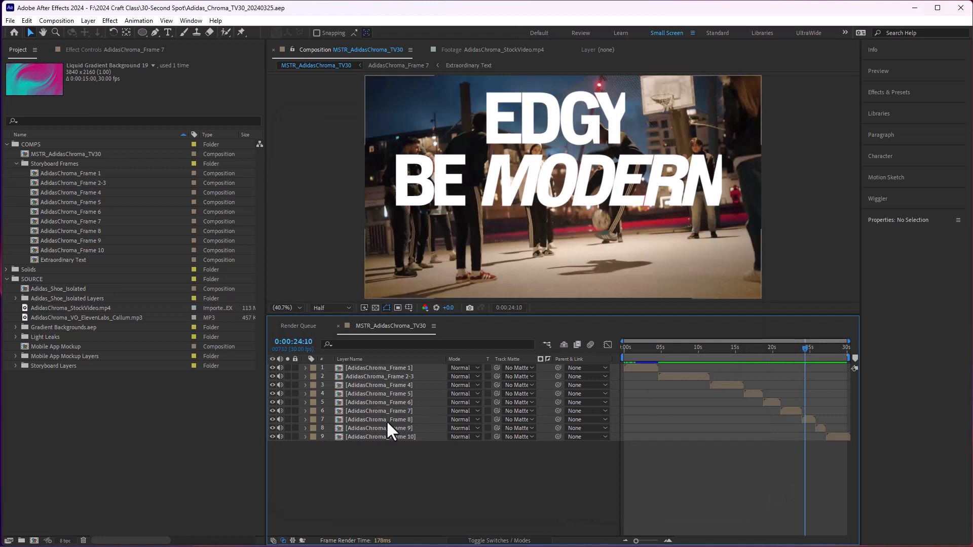
{"action": "double_click", "coordinate": [805, 420]}
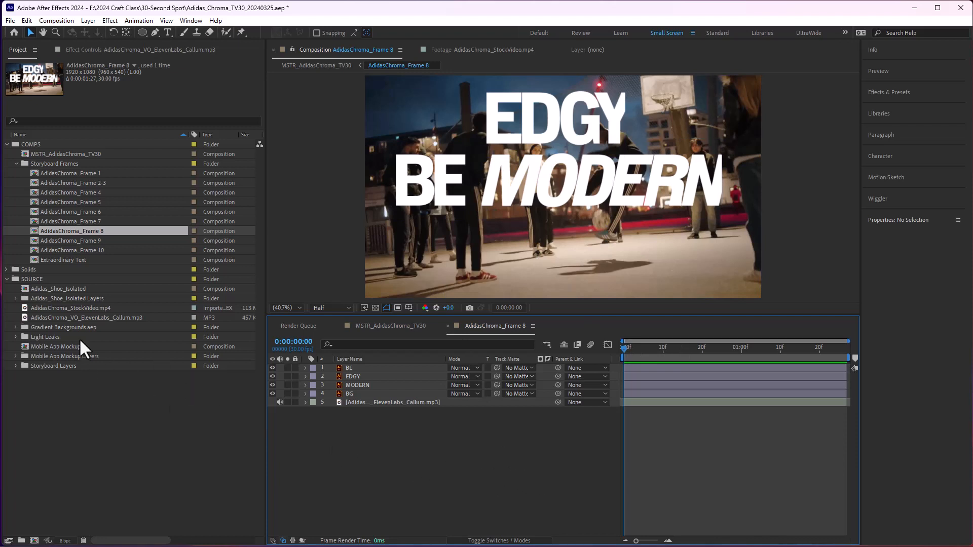
Step: Open the AdidasChroma_StockVideo.mp4 footage and locate the first frame of the girl's football shot at 0:01:12:17
{"action": "double_click", "coordinate": [109, 307]}
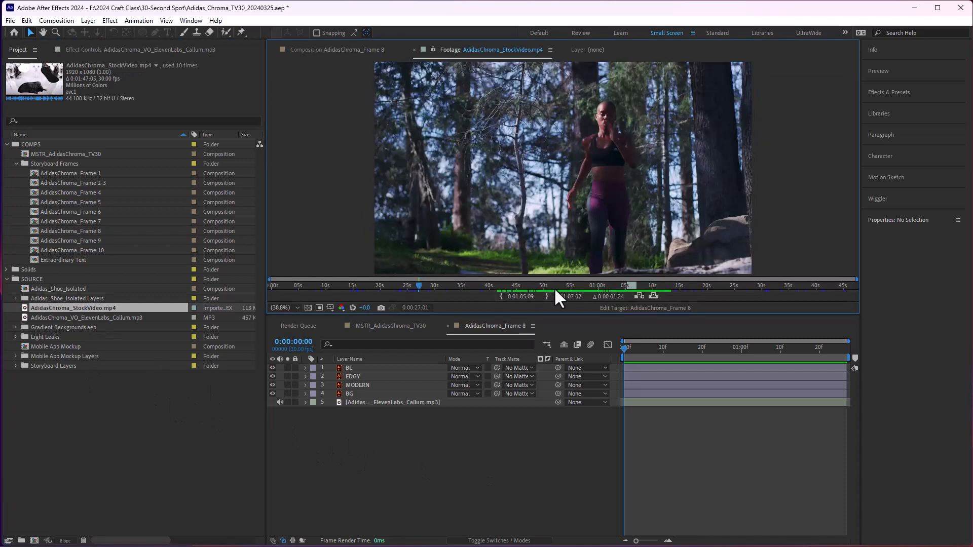
{"action": "left_click_drag", "start_coordinate": [627, 286], "coordinate": [664, 284]}
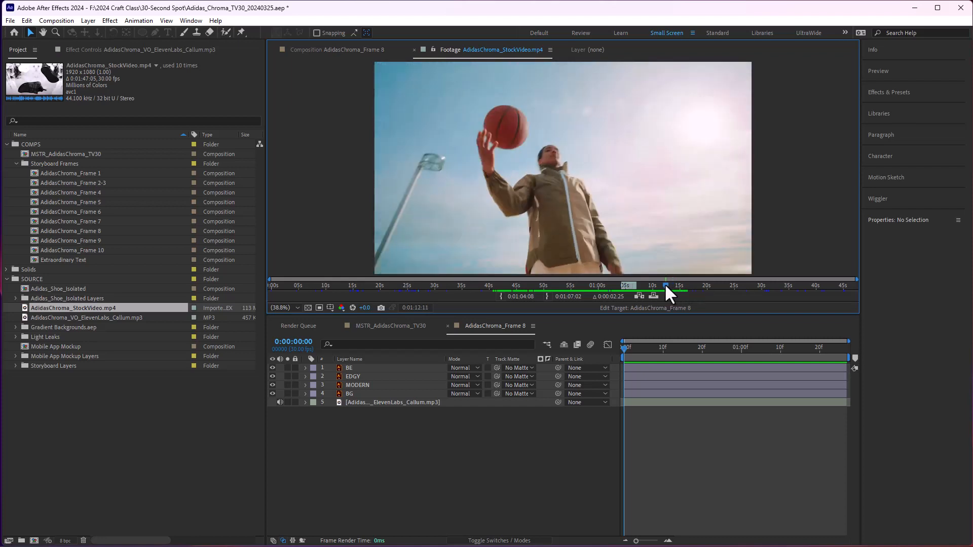
{"action": "key", "text": "Page_Down"}
{"action": "key", "text": "Page_Down"}
{"action": "key", "text": "Page_Down"}
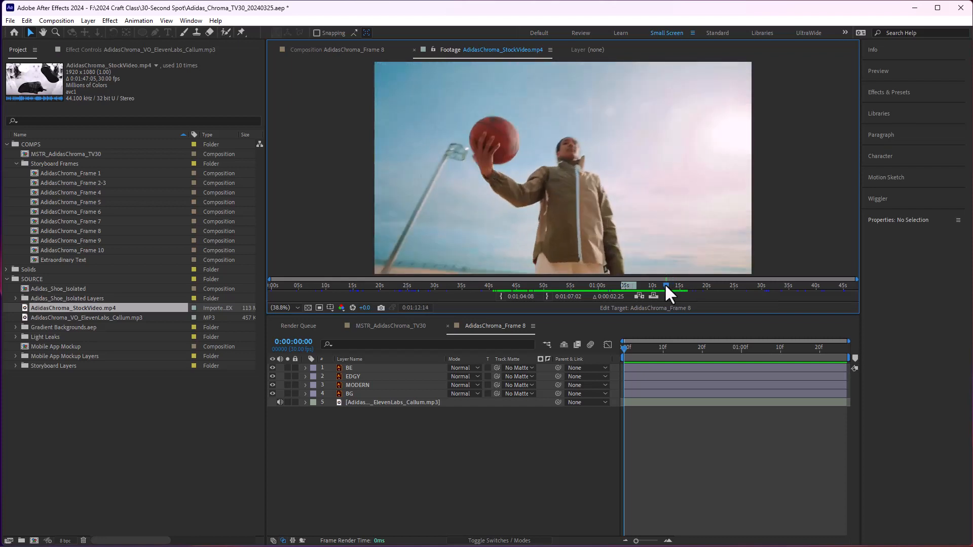
{"action": "key", "text": "Page_Down"}
{"action": "key", "text": "Page_Down"}
{"action": "key", "text": "Page_Down"}
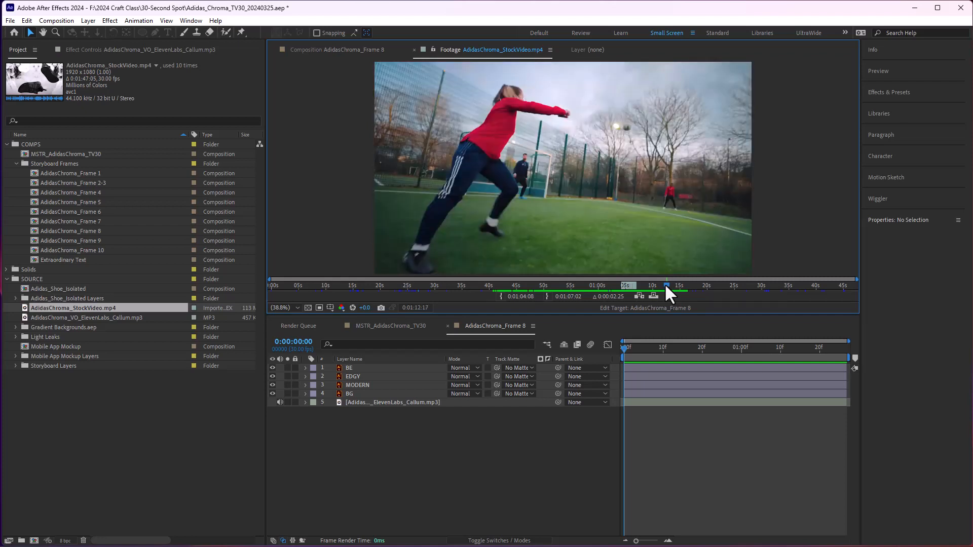
Step: Set the footage's in point to 0:01:12:17, mark an out point after the football shot, and overlay the clip into the Frame 8 composition
{"action": "left_click_drag", "start_coordinate": [636, 285], "coordinate": [732, 287]}
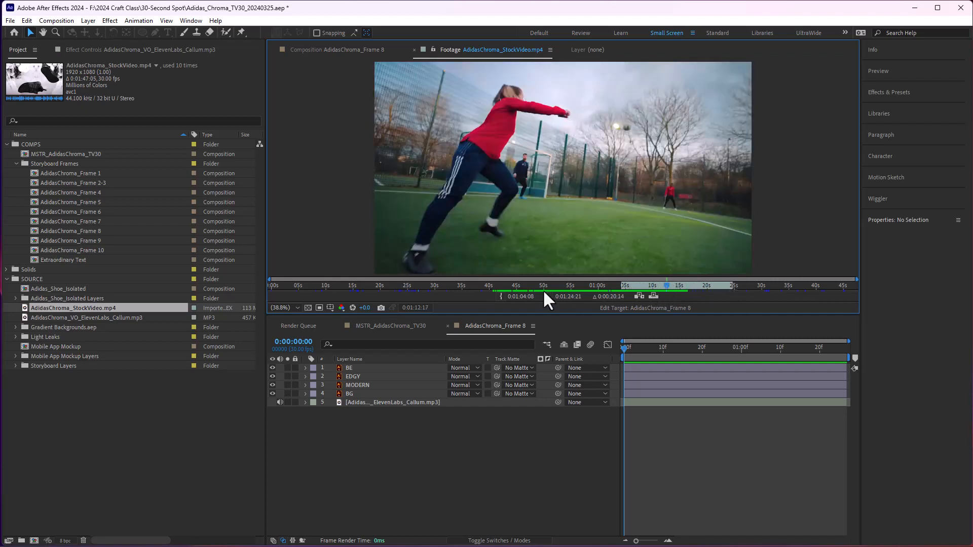
{"action": "left_click", "coordinate": [501, 296]}
{"action": "key", "text": "space"}
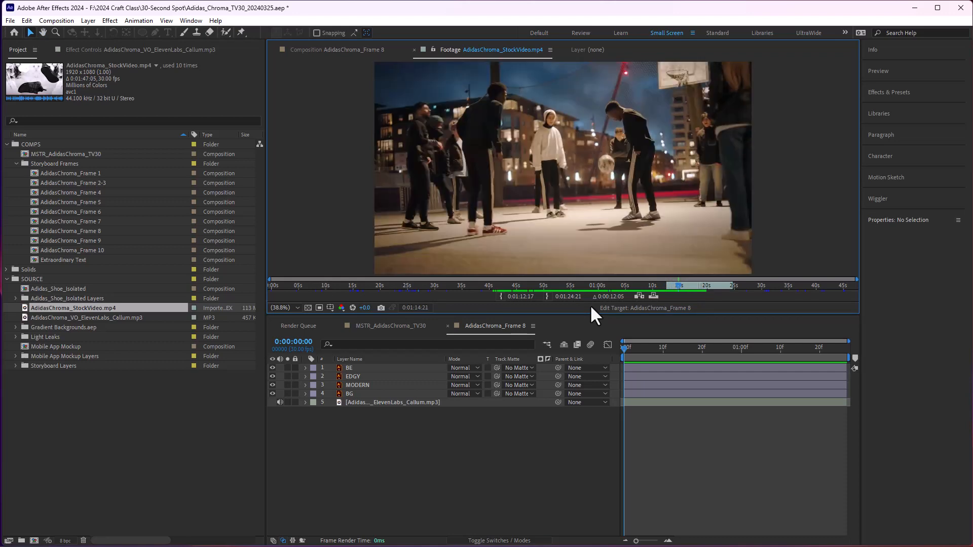
{"action": "left_click", "coordinate": [546, 296]}
{"action": "left_click", "coordinate": [653, 296]}
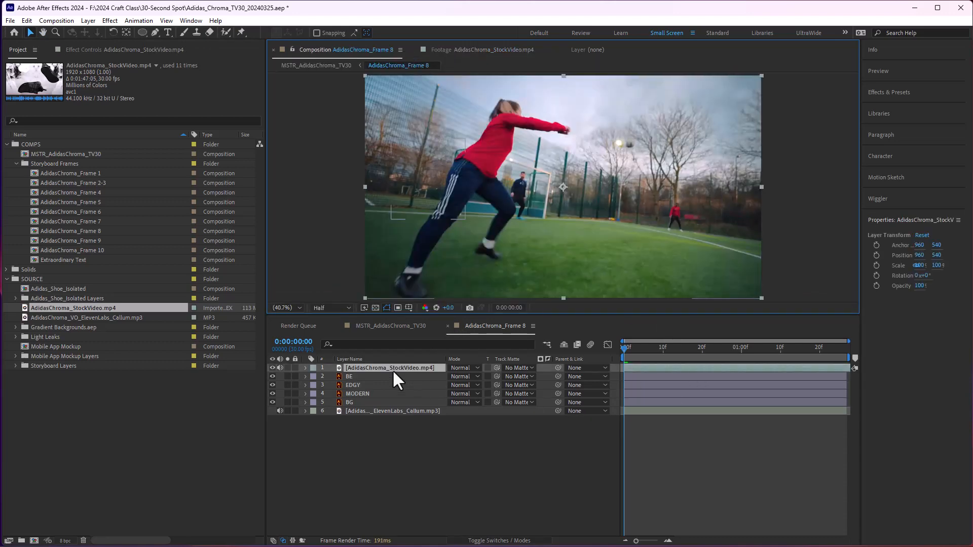
Step: Place the stock video layer directly beneath the BG layer and hide BG
{"action": "left_click_drag", "start_coordinate": [392, 369], "coordinate": [364, 408]}
{"action": "left_click", "coordinate": [272, 394]}
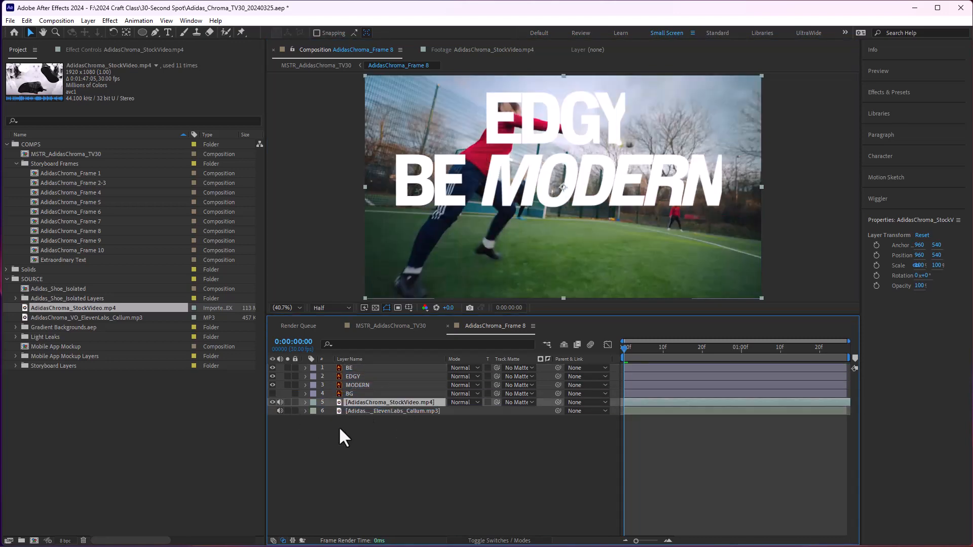
{"action": "left_click", "coordinate": [338, 427]}
Step: Preview the composition with the football clip playing behind the text
{"action": "key", "text": "space"}
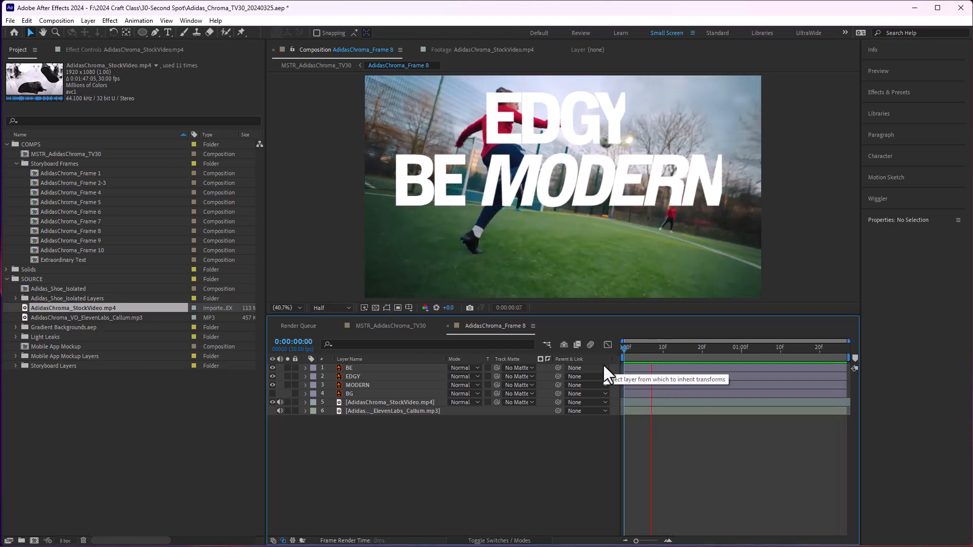
{"action": "key", "text": "space"}
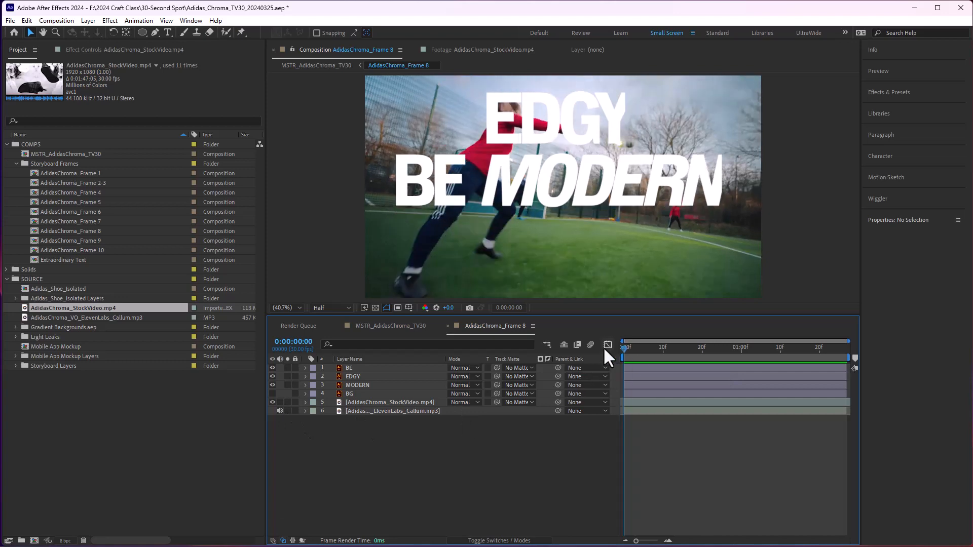
{"action": "key", "text": "space"}
{"action": "key", "text": "space"}
Step: Move the BE text layer toward the frame's left edge, to a position of about 180, 537
{"action": "left_click", "coordinate": [358, 368]}
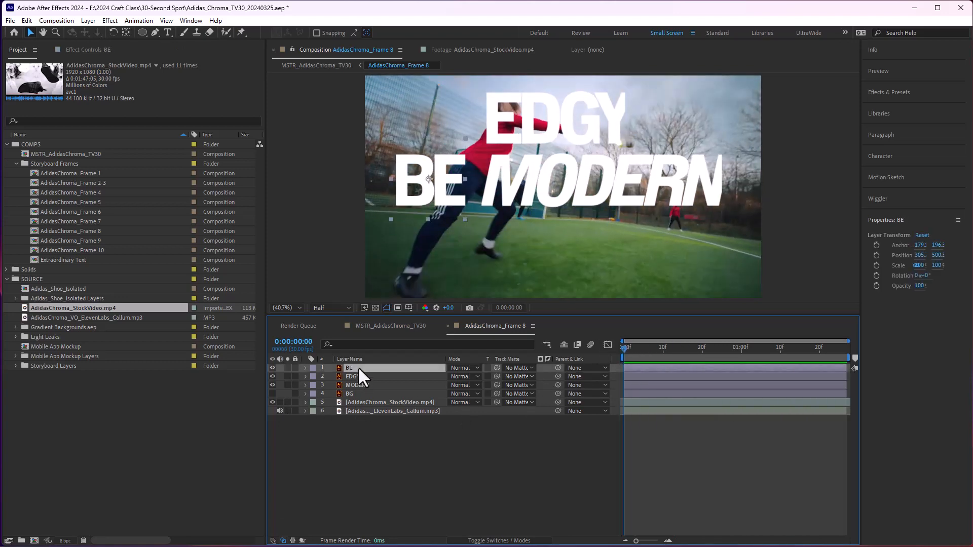
{"action": "left_click_drag", "start_coordinate": [428, 178], "coordinate": [403, 186]}
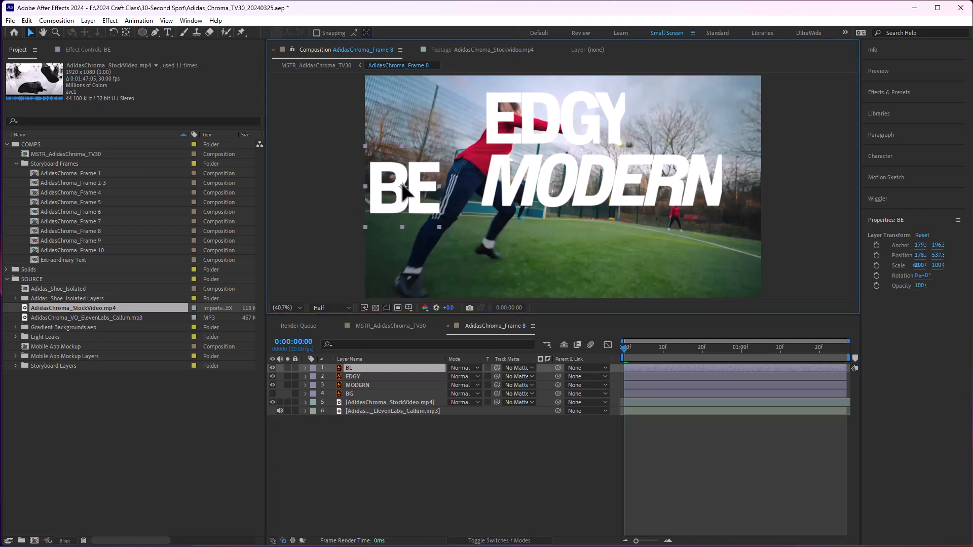
Step: Switch to Media Player to replay the reference video from about 23 seconds, and return to After Effects
{"action": "key", "text": "alt+Tab"}
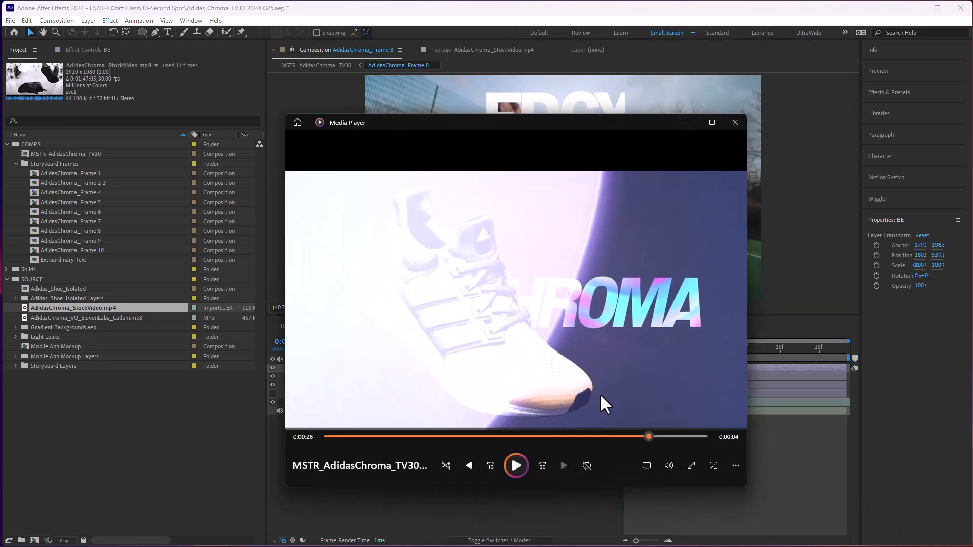
{"action": "left_click_drag", "start_coordinate": [642, 435], "coordinate": [621, 436]}
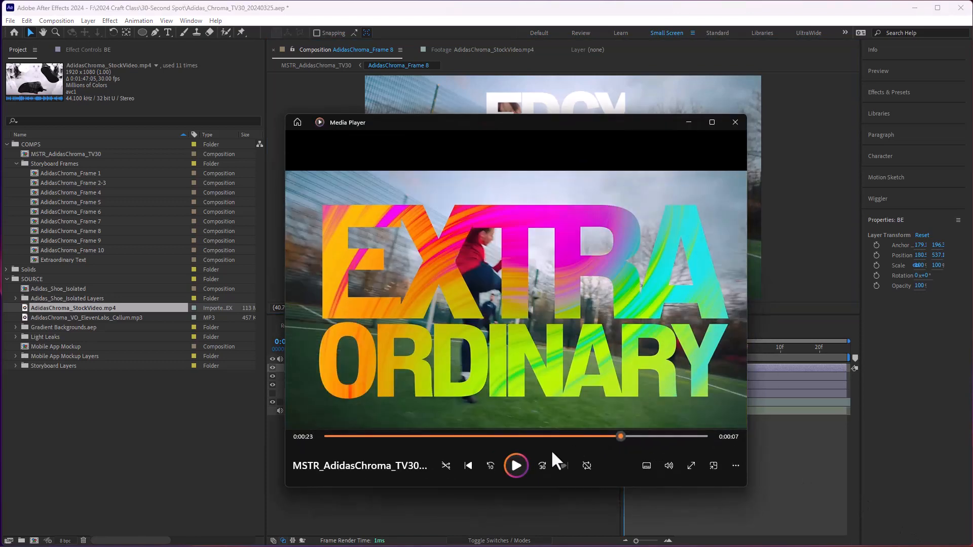
{"action": "left_click", "coordinate": [516, 465]}
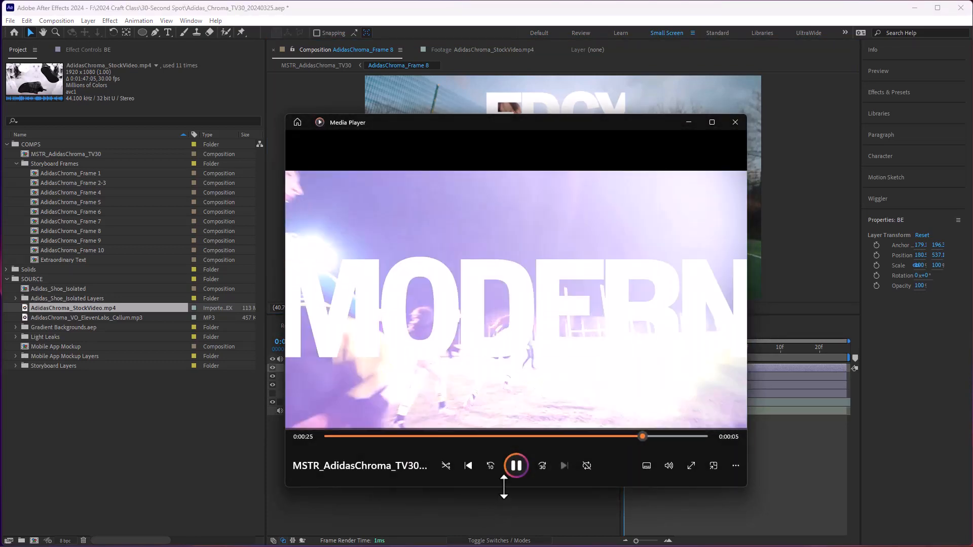
{"action": "left_click", "coordinate": [679, 312]}
{"action": "left_click", "coordinate": [767, 10]}
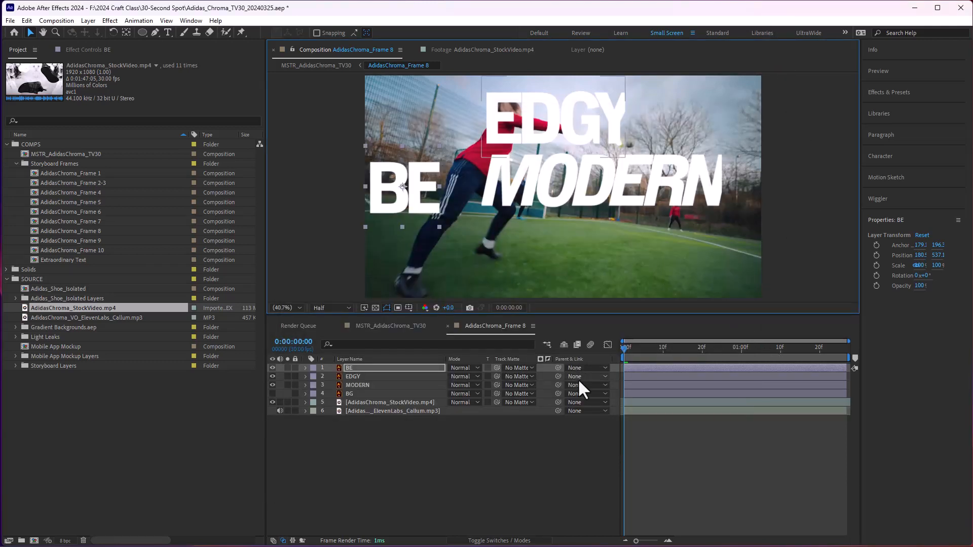
Step: Hide the original EDGY and MODERN layers so that BE is the only text showing
{"action": "left_click", "coordinate": [372, 377]}
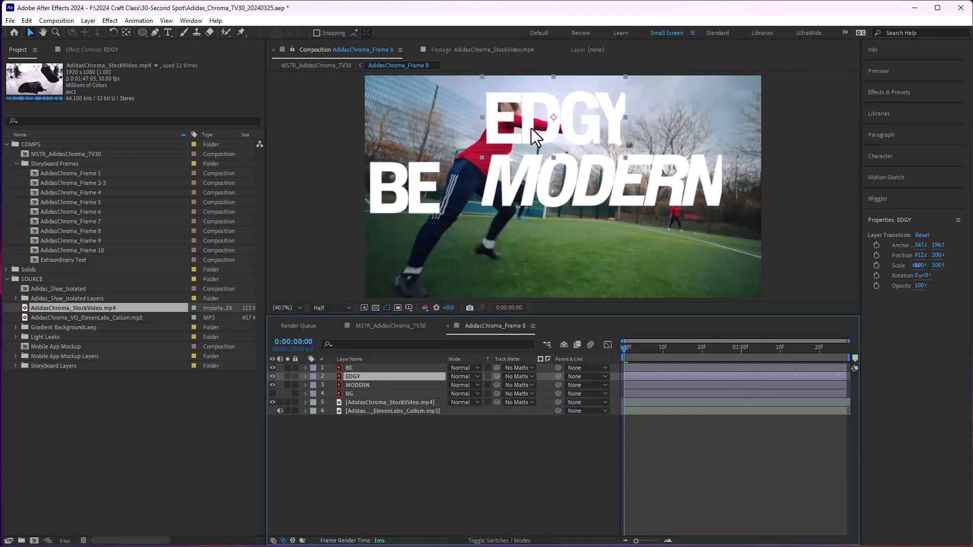
{"action": "left_click", "coordinate": [272, 377]}
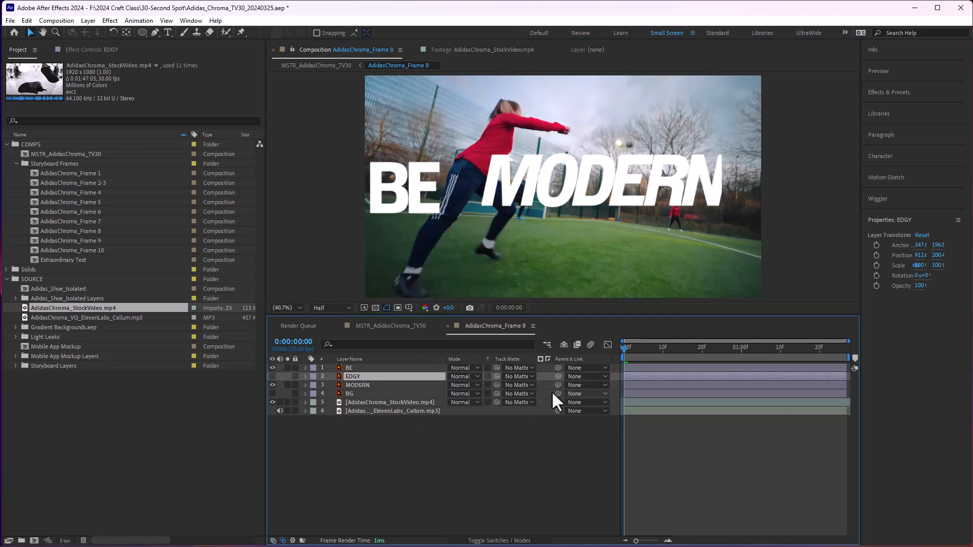
{"action": "left_click", "coordinate": [273, 385]}
{"action": "left_click", "coordinate": [350, 385]}
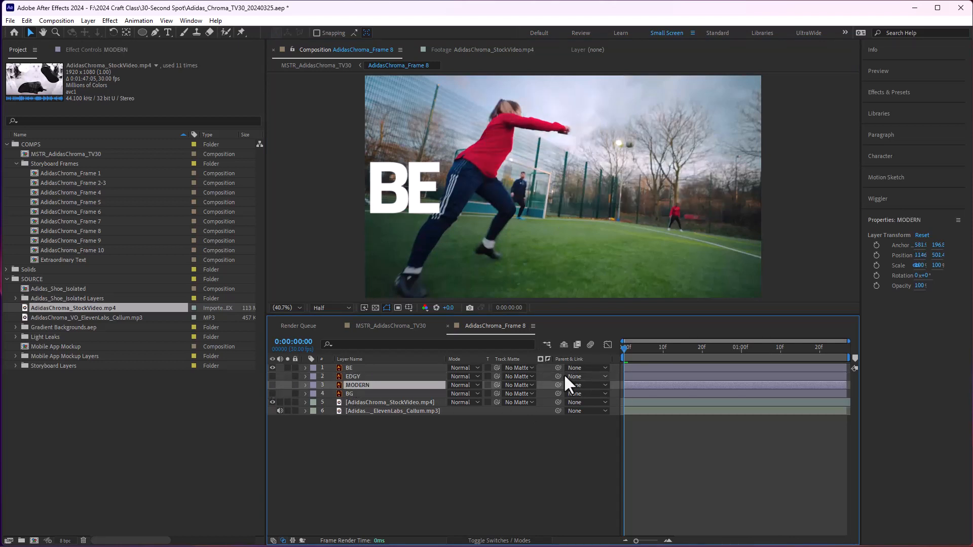
{"action": "left_click", "coordinate": [382, 368]}
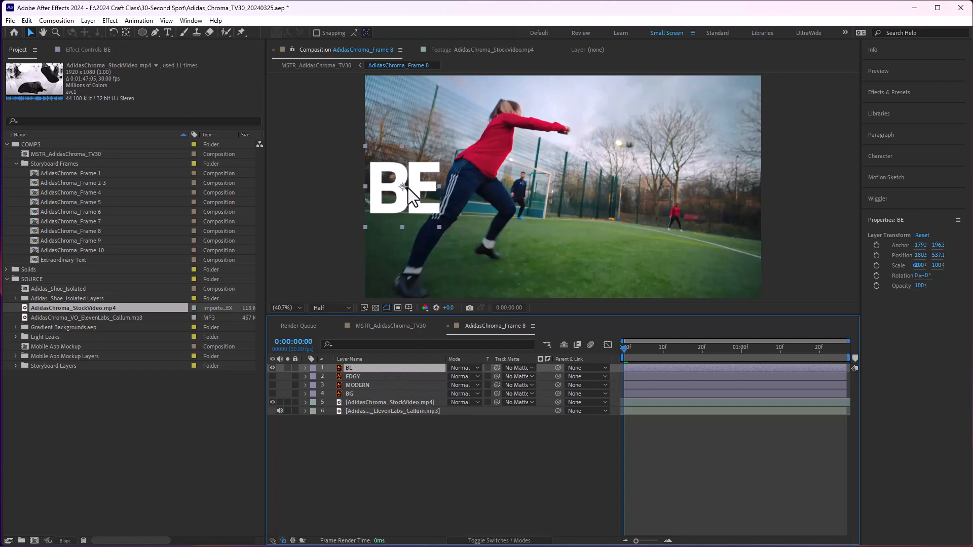
{"action": "left_click", "coordinate": [480, 467]}
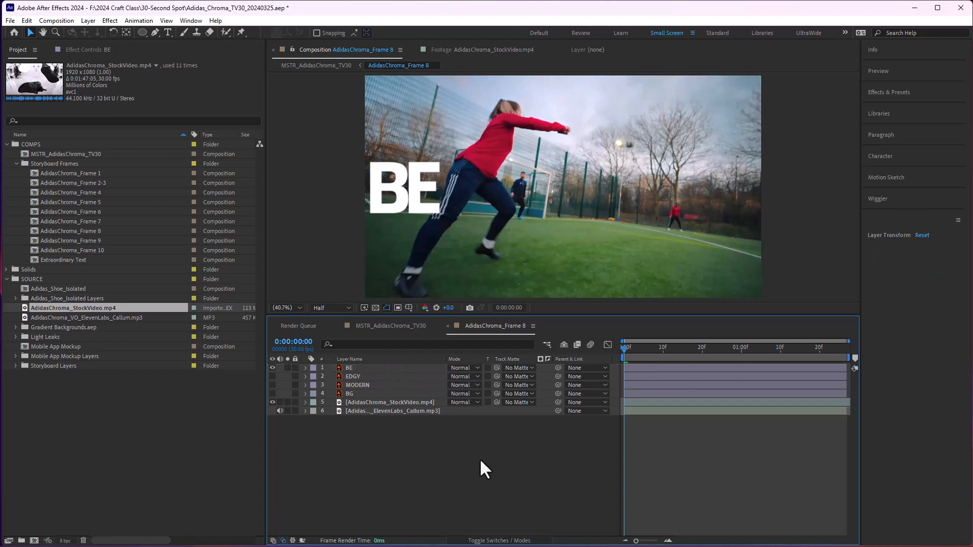
Step: Add a new text layer reading EDGY beside BE, positioned at about 1131, 780
{"action": "left_click", "coordinate": [169, 32]}
{"action": "left_click", "coordinate": [493, 186]}
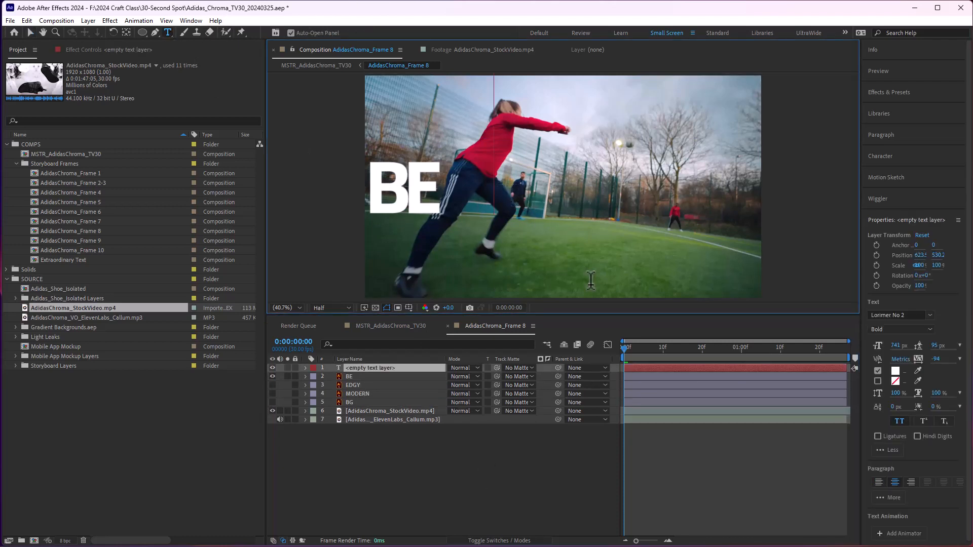
{"action": "type", "text": "EDGY"}
{"action": "left_click_drag", "start_coordinate": [591, 279], "coordinate": [698, 328]}
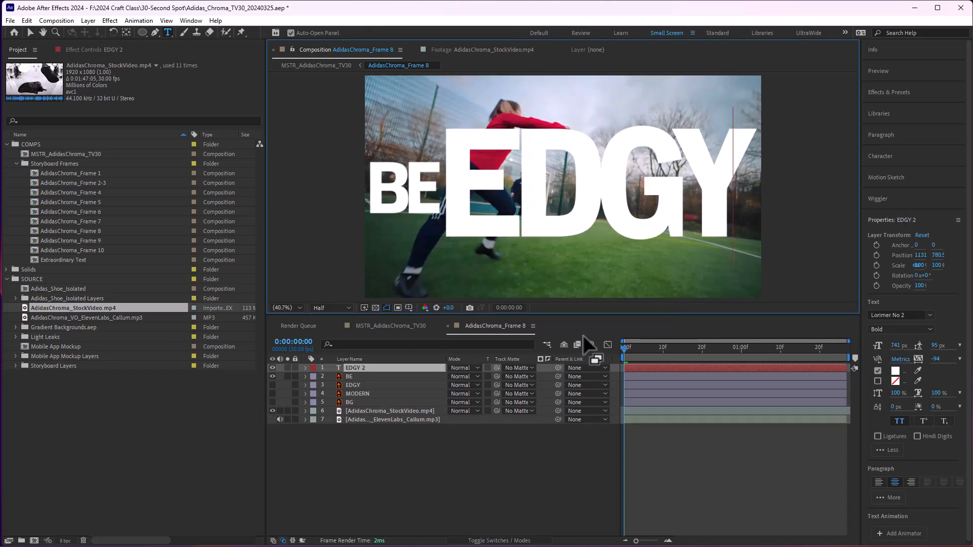
Step: Set the new EDGY text's font size to 570 px and move it slightly up and to the right, clear of BE
{"action": "left_click", "coordinate": [378, 368]}
{"action": "left_click_drag", "start_coordinate": [906, 354], "coordinate": [816, 353]}
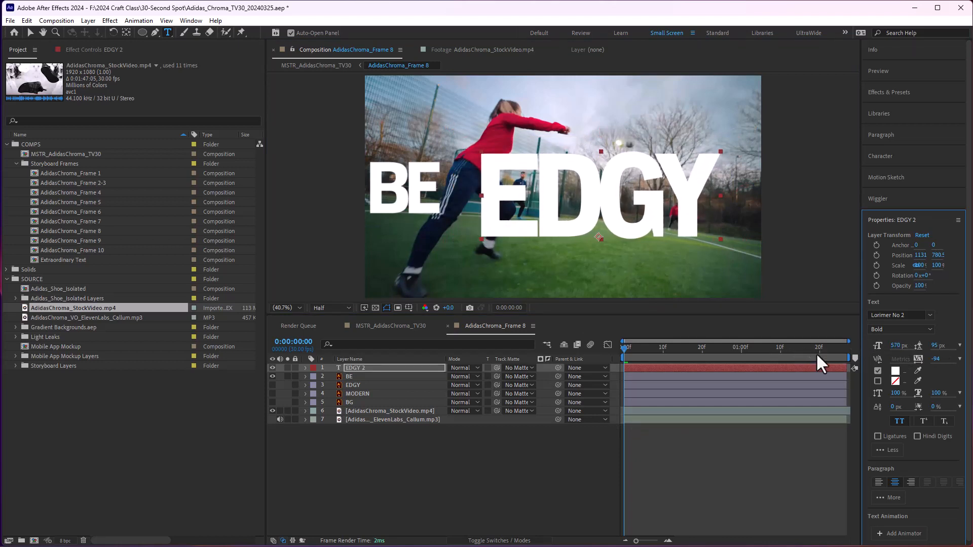
{"action": "key", "text": "v"}
{"action": "left_click_drag", "start_coordinate": [547, 229], "coordinate": [573, 223]}
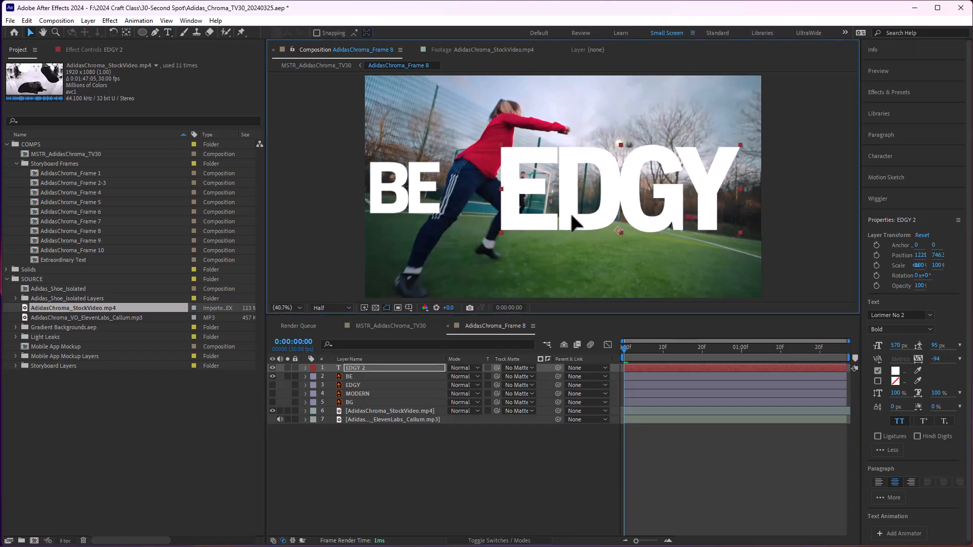
Step: Scale the BE layer up to 1420% and turn on continuous rasterization for it
{"action": "left_click", "coordinate": [364, 377]}
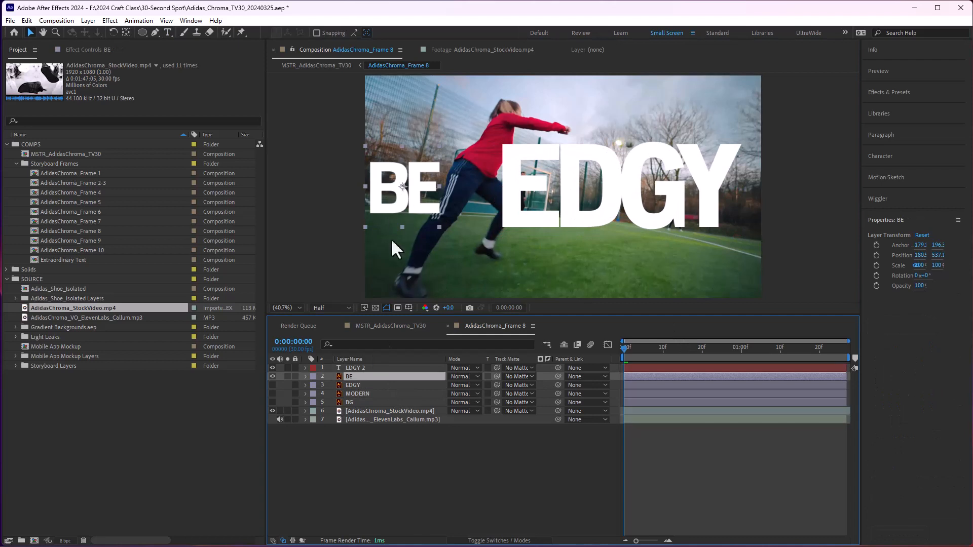
{"action": "key", "text": "s"}
{"action": "left_click_drag", "start_coordinate": [471, 385], "coordinate": [646, 196]}
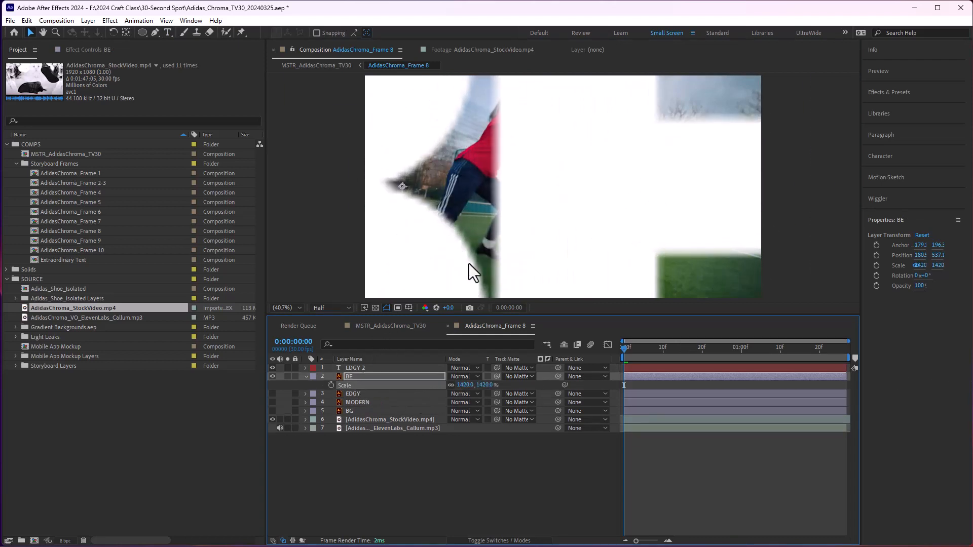
{"action": "left_click", "coordinate": [494, 541]}
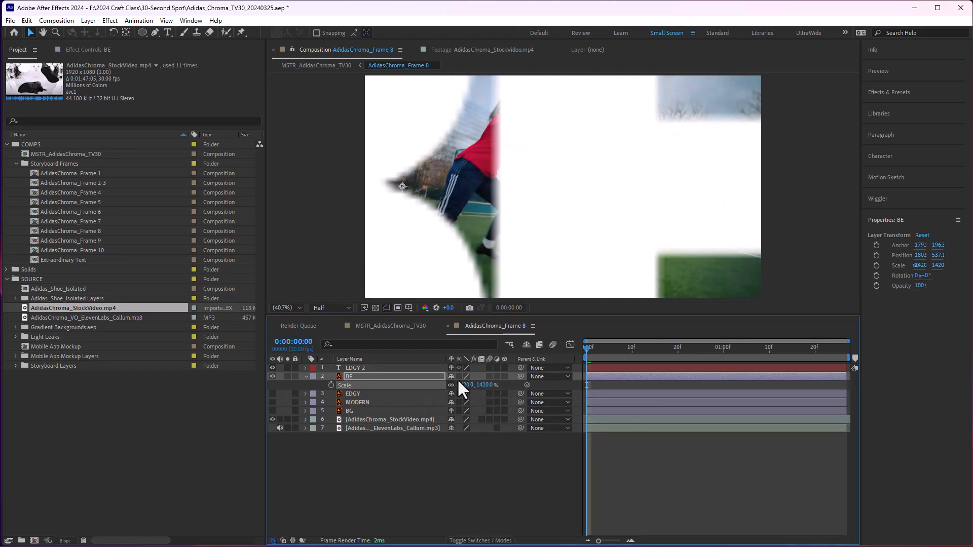
{"action": "left_click", "coordinate": [459, 377]}
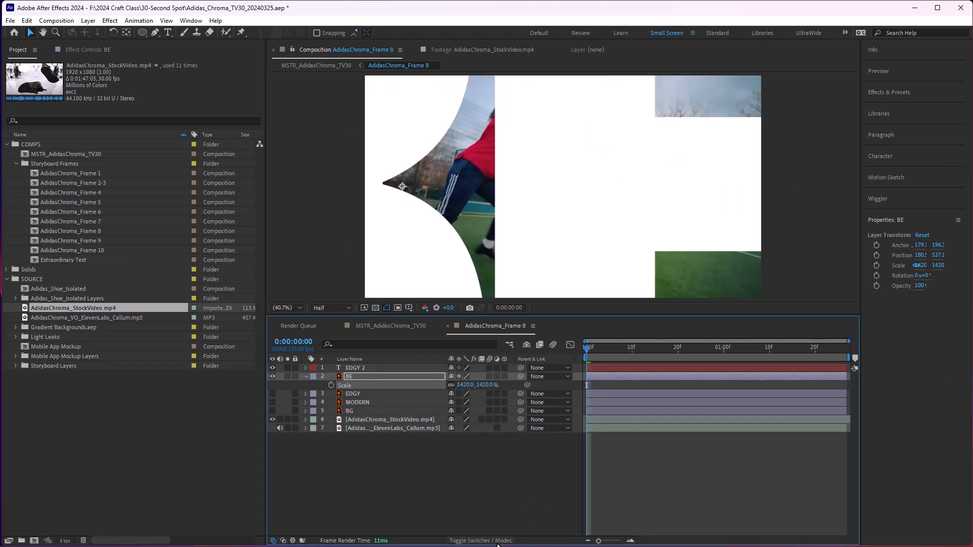
{"action": "left_click", "coordinate": [469, 541]}
Step: Set the BE layer's scale to 167% to match EDGY's height and position it at about 276, 515
{"action": "left_click_drag", "start_coordinate": [467, 386], "coordinate": [53, 397]}
{"action": "left_click_drag", "start_coordinate": [463, 385], "coordinate": [403, 401]}
{"action": "left_click_drag", "start_coordinate": [423, 210], "coordinate": [439, 207]}
{"action": "left_click_drag", "start_coordinate": [474, 385], "coordinate": [485, 385]}
{"action": "left_click_drag", "start_coordinate": [448, 219], "coordinate": [453, 219]}
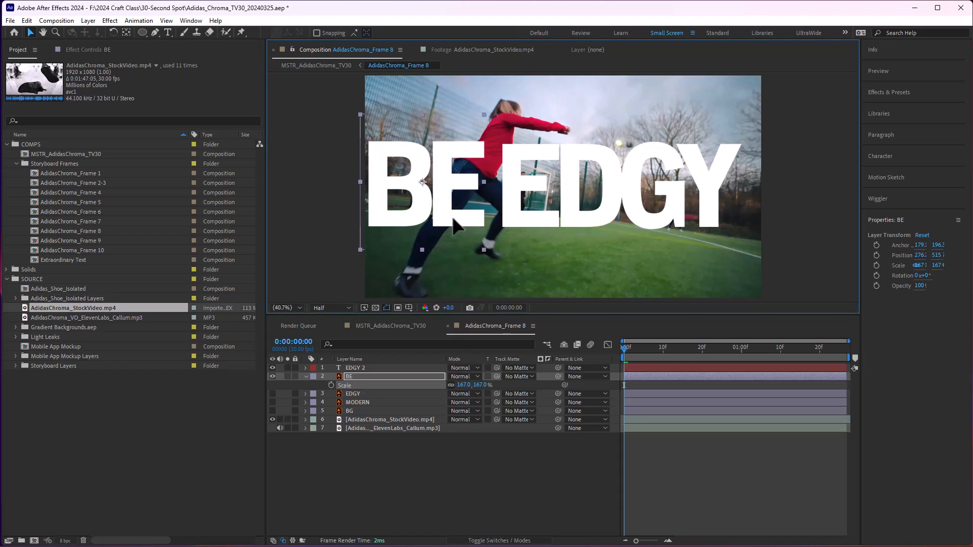
Step: Enlarge the EDGY 2 text to 605 px and reposition it at about 1264, 748 beside BE
{"action": "left_click", "coordinate": [374, 368]}
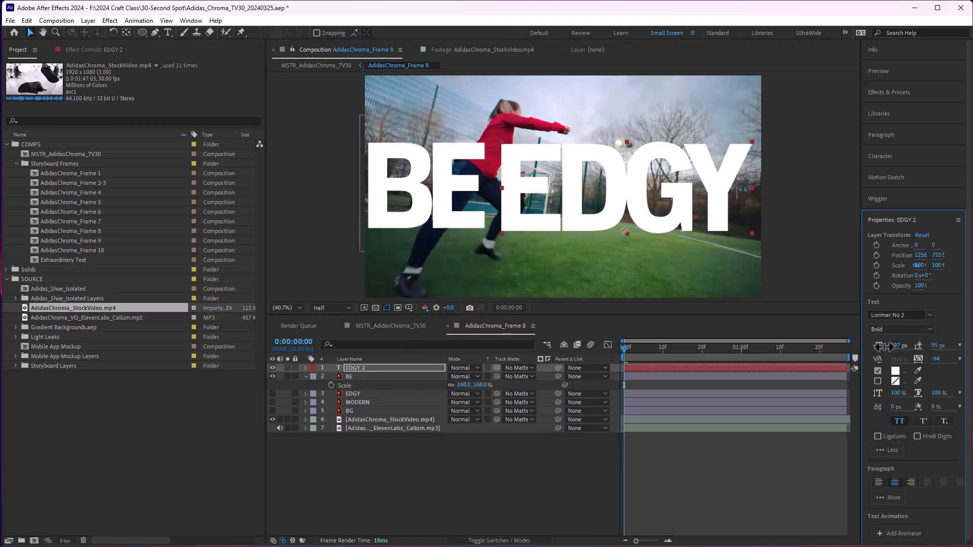
{"action": "left_click_drag", "start_coordinate": [612, 221], "coordinate": [614, 220]}
{"action": "left_click", "coordinate": [617, 373]}
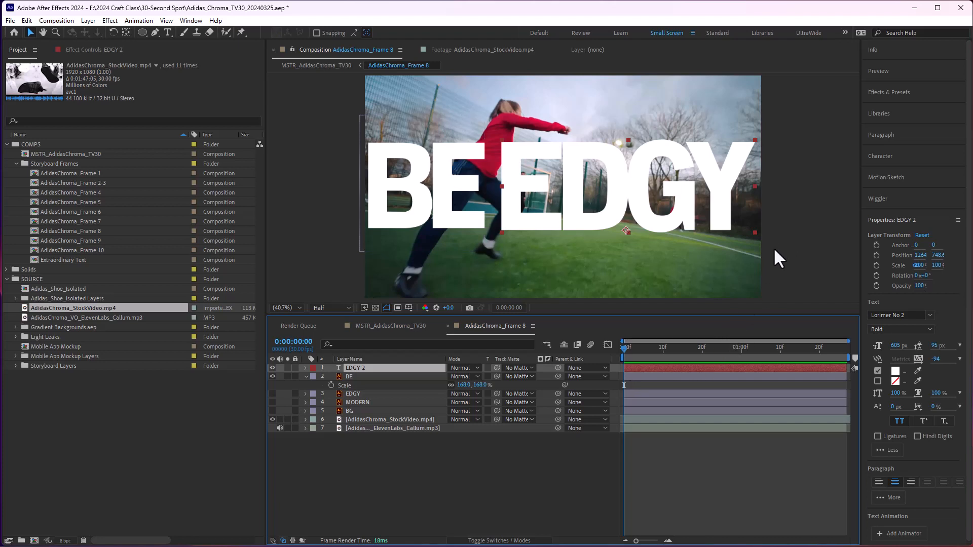
Step: Search the effects and presets for "type" and apply the Typewriter preset to the EDGY 2 layer
{"action": "left_click", "coordinate": [892, 92]}
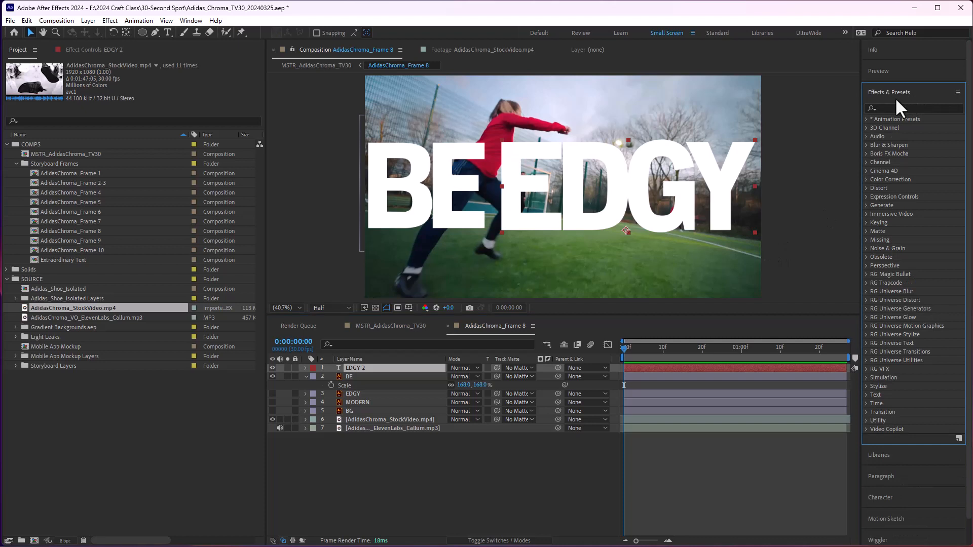
{"action": "left_click", "coordinate": [896, 108]}
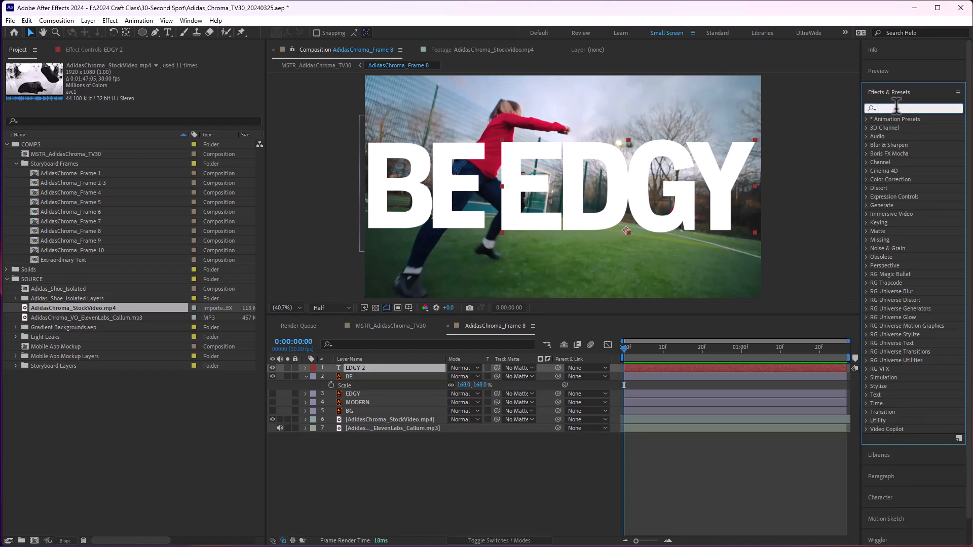
{"action": "type", "text": "type"}
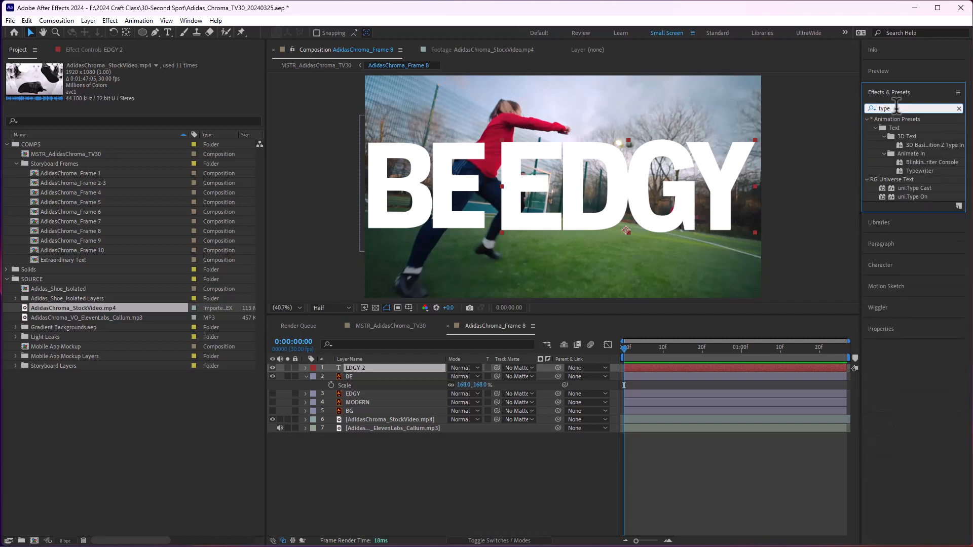
{"action": "left_click", "coordinate": [916, 170]}
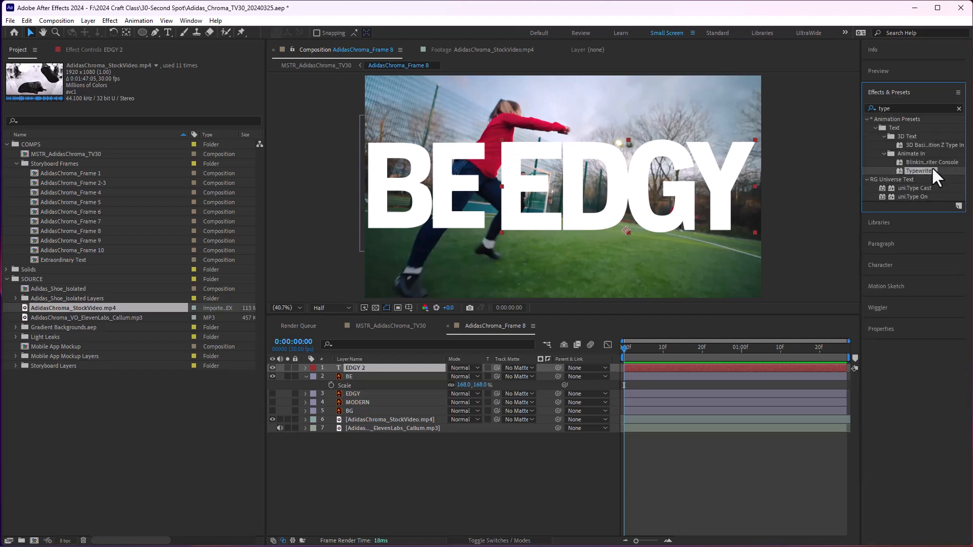
{"action": "left_click_drag", "start_coordinate": [921, 170], "coordinate": [628, 364]}
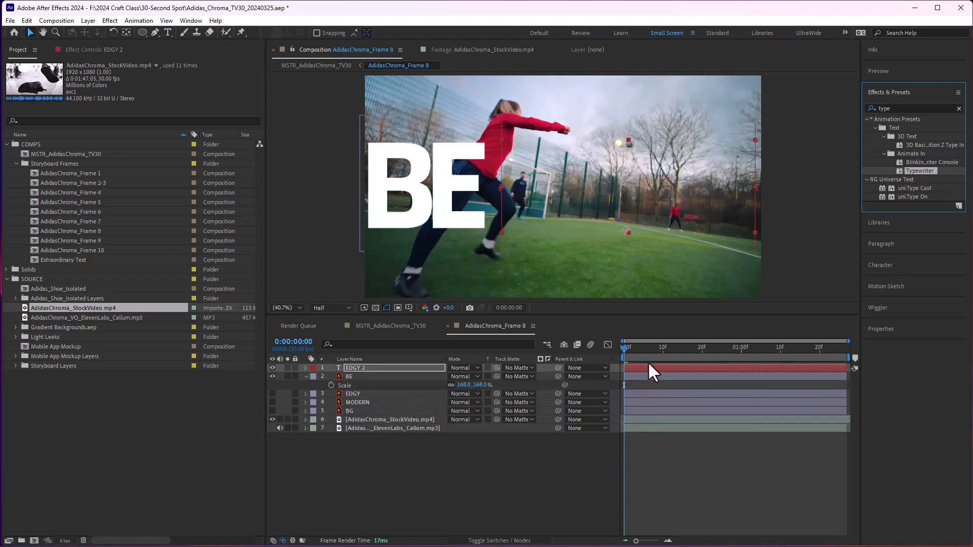
Step: Show the EDGY 2 layer's keyframes, move the ending Range Selector Start keyframe to frame 20 and preview the reveal
{"action": "left_click", "coordinate": [635, 367]}
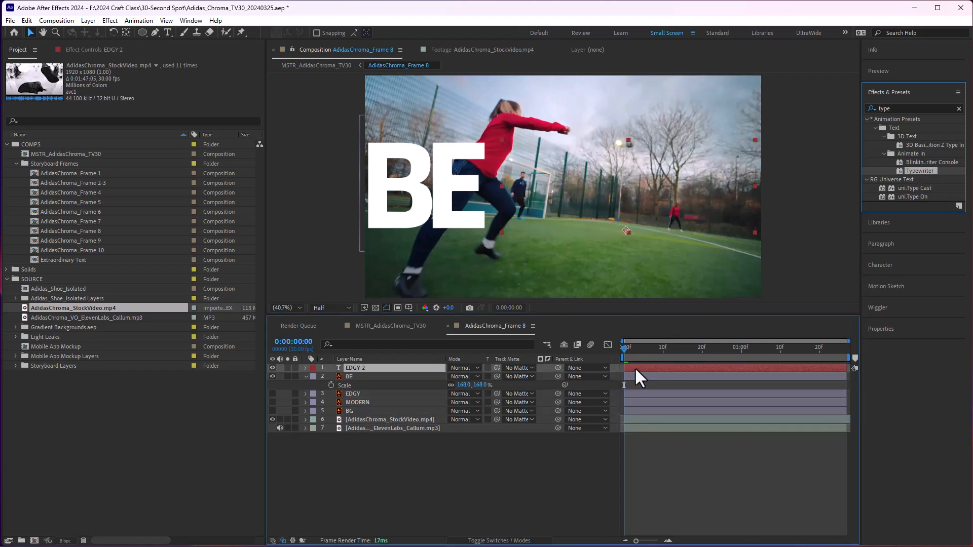
{"action": "key", "text": "u"}
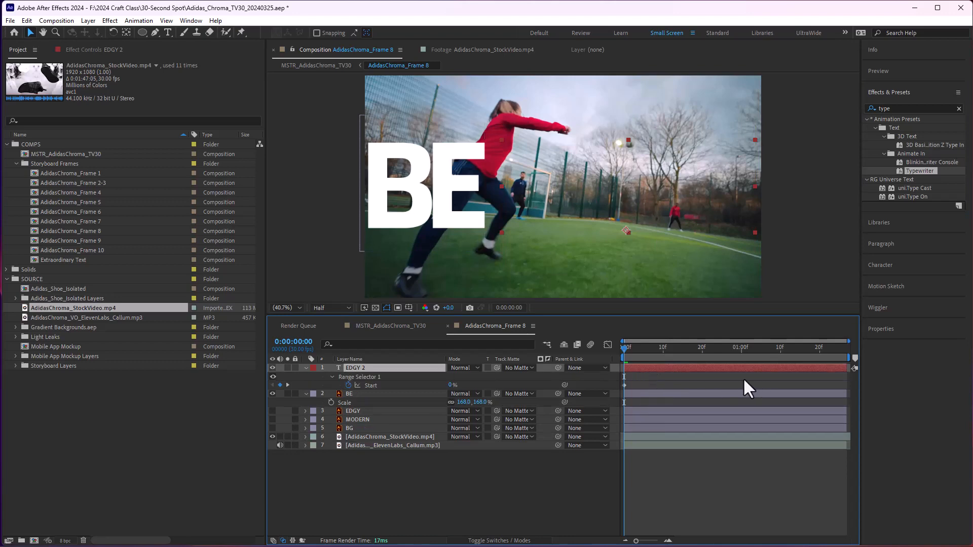
{"action": "left_click_drag", "start_coordinate": [628, 348], "coordinate": [692, 378]}
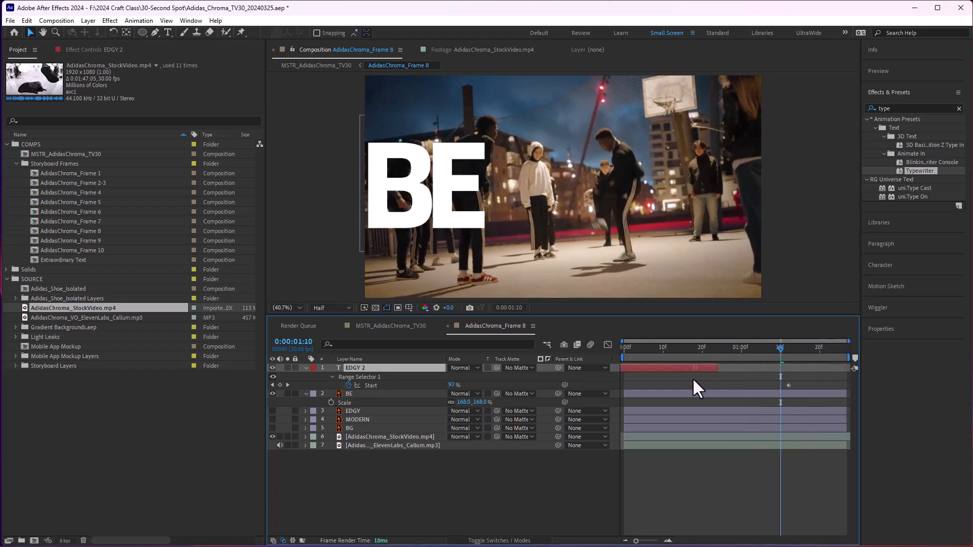
{"action": "left_click_drag", "start_coordinate": [784, 386], "coordinate": [704, 387]}
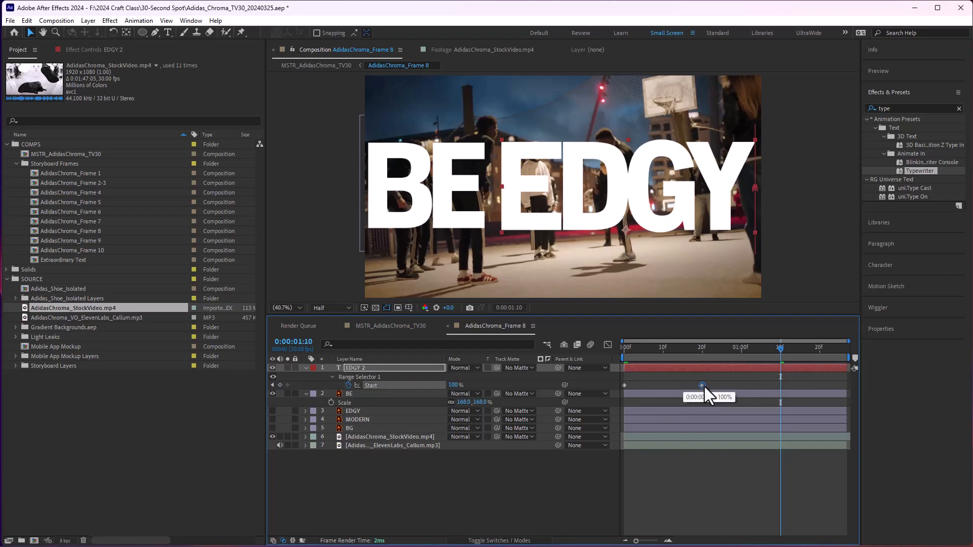
{"action": "left_click_drag", "start_coordinate": [694, 348], "coordinate": [578, 356]}
{"action": "key", "text": "space"}
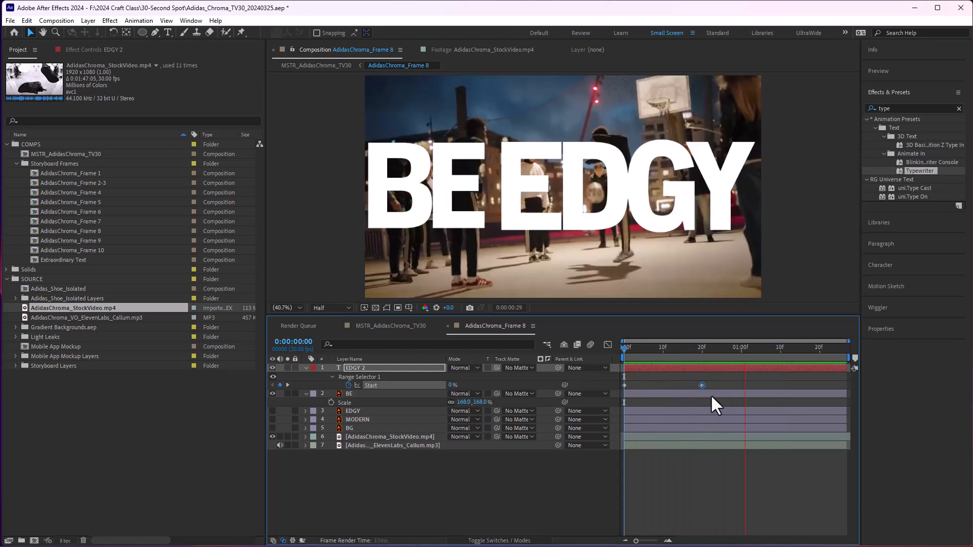
Step: Speed up the typewriter reveal by moving its ending Start keyframe to frame 10, and play it back from the beginning
{"action": "left_click_drag", "start_coordinate": [702, 385], "coordinate": [663, 386]}
{"action": "left_click_drag", "start_coordinate": [687, 347], "coordinate": [596, 353]}
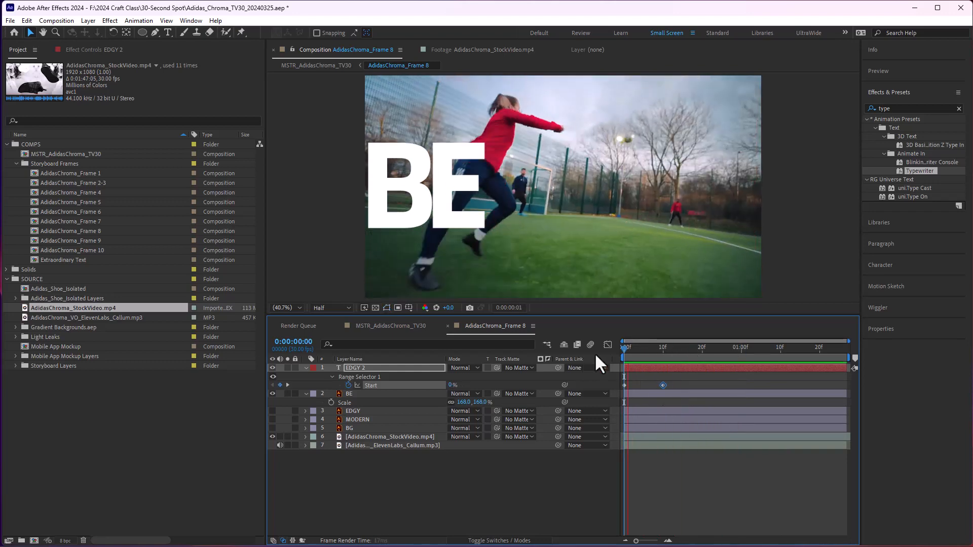
{"action": "key", "text": "space"}
{"action": "key", "text": "space"}
{"action": "left_click_drag", "start_coordinate": [667, 350], "coordinate": [590, 347]}
{"action": "key", "text": "space"}
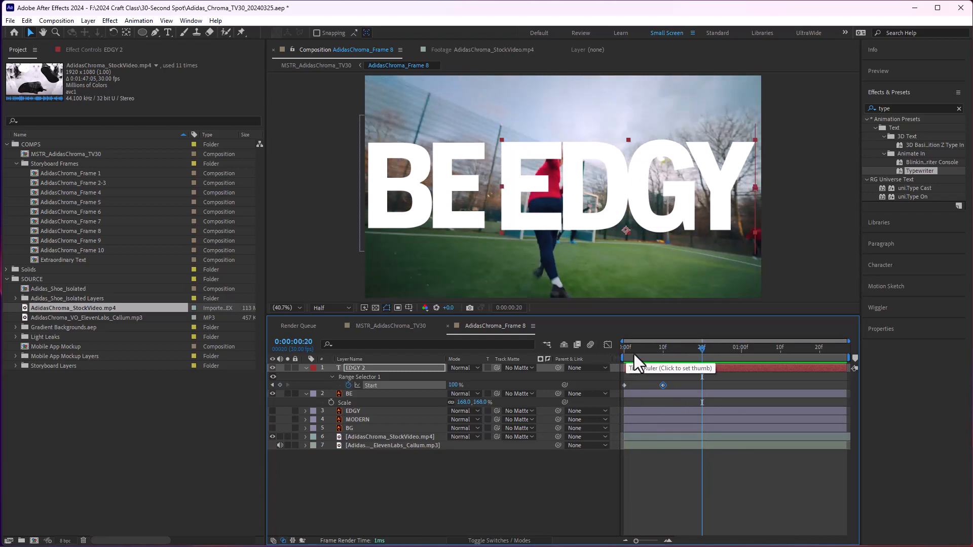
{"action": "left_click_drag", "start_coordinate": [646, 348], "coordinate": [596, 349]}
{"action": "key", "text": "space"}
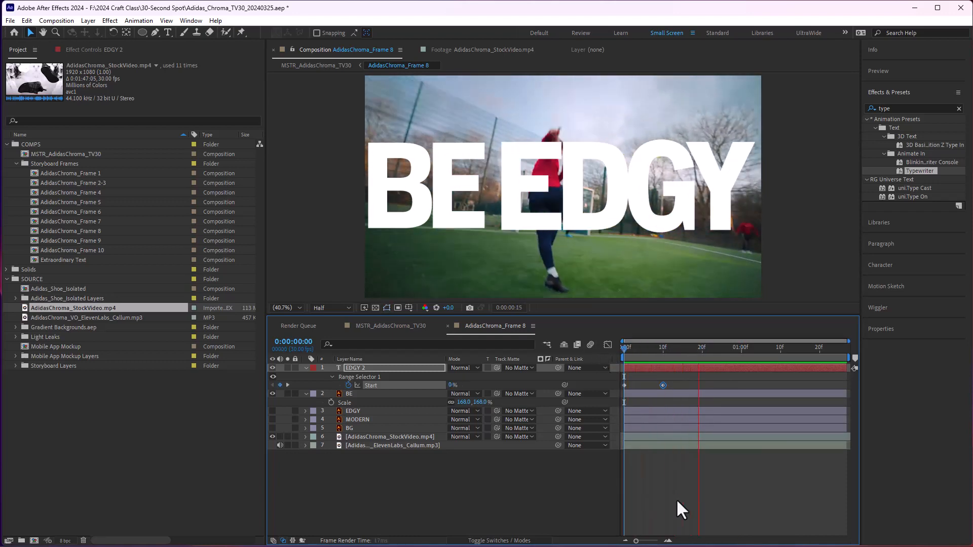
{"action": "key", "text": "space"}
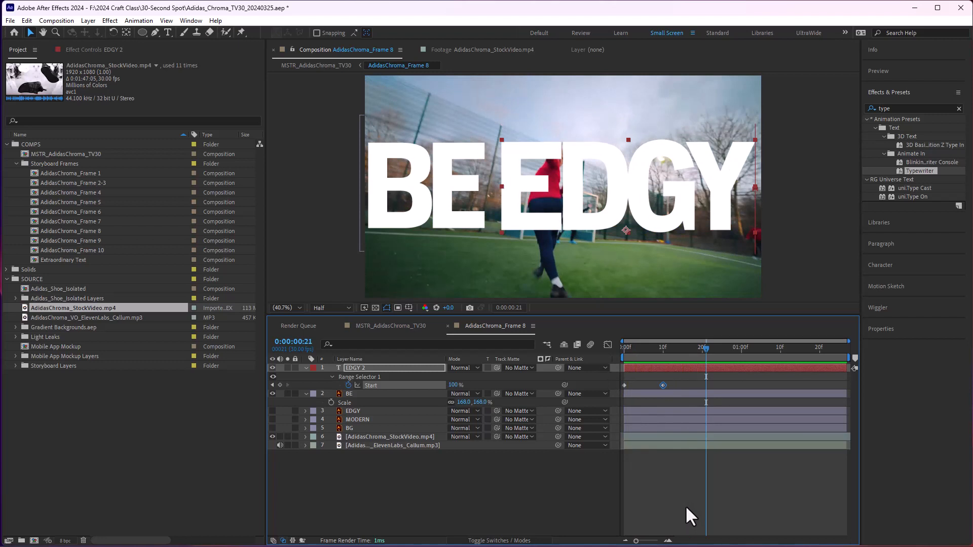
{"action": "left_click_drag", "start_coordinate": [706, 349], "coordinate": [626, 349]}
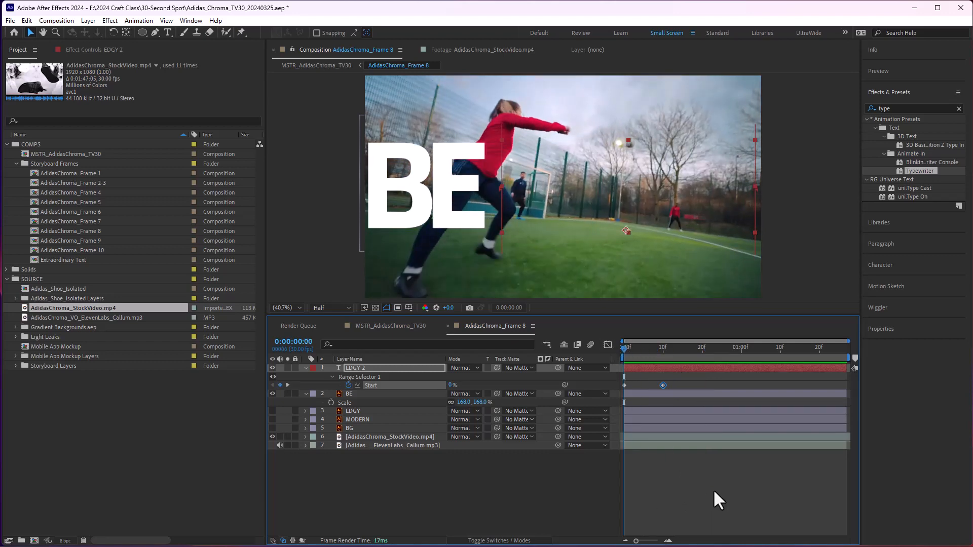
{"action": "key", "text": "space"}
{"action": "key", "text": "space"}
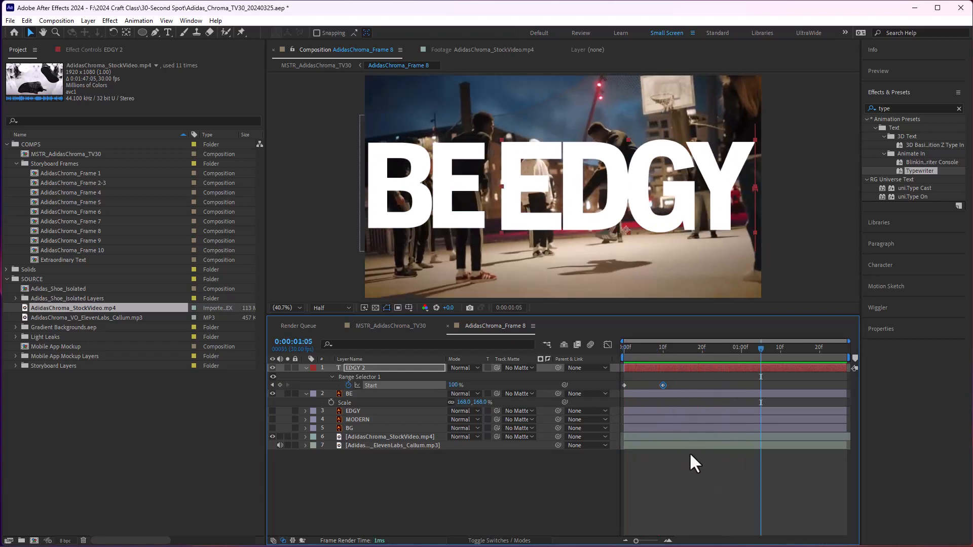
Step: Keyframe EDGY 2's Position at 1264.1, 748.6 around frame 16 and at 1535.1, 748.6 at 0:00:01:05
{"action": "left_click", "coordinate": [394, 369]}
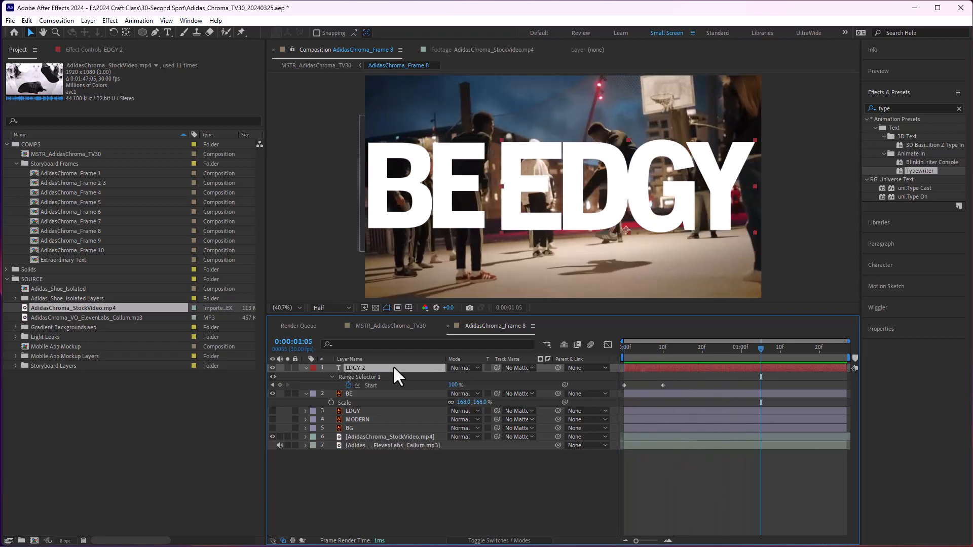
{"action": "key", "text": "shift+p"}
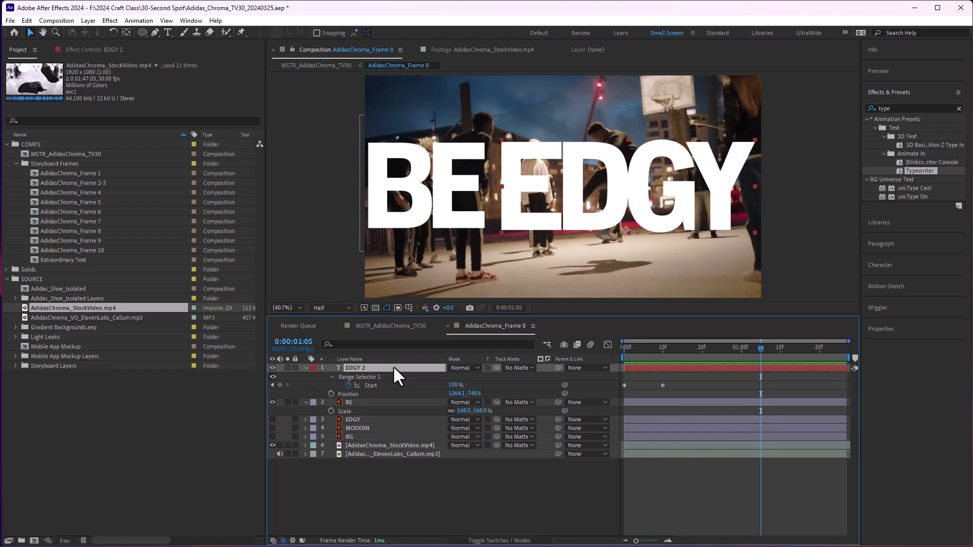
{"action": "left_click", "coordinate": [331, 394]}
{"action": "left_click_drag", "start_coordinate": [760, 393], "coordinate": [688, 394]}
{"action": "left_click_drag", "start_coordinate": [457, 394], "coordinate": [625, 390]}
{"action": "left_click", "coordinate": [376, 394]}
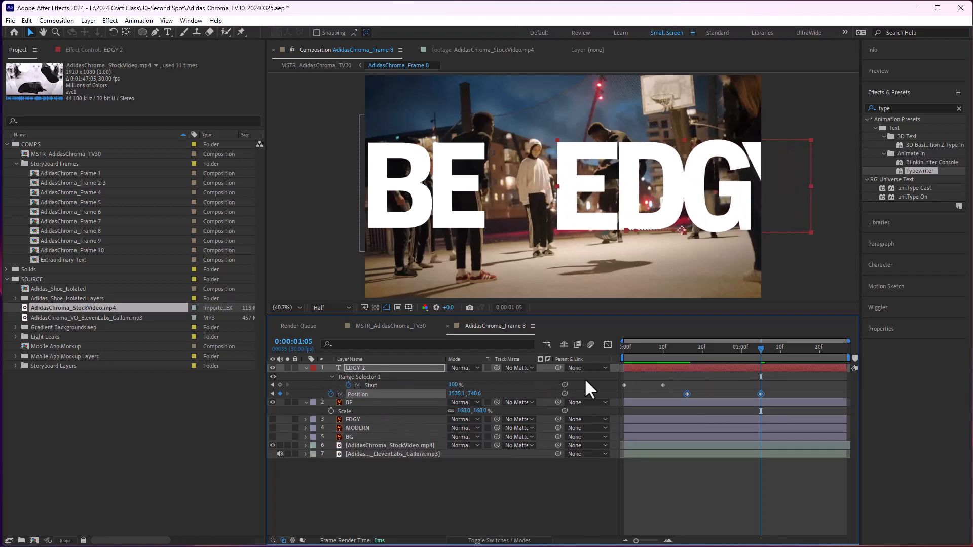
Step: Shape the Position speed graph so EDGY 2 starts slowly and accelerates toward the second keyframe, and preview the motion
{"action": "left_click", "coordinate": [608, 345]}
{"action": "left_click_drag", "start_coordinate": [671, 367], "coordinate": [732, 503]}
{"action": "key", "text": "space"}
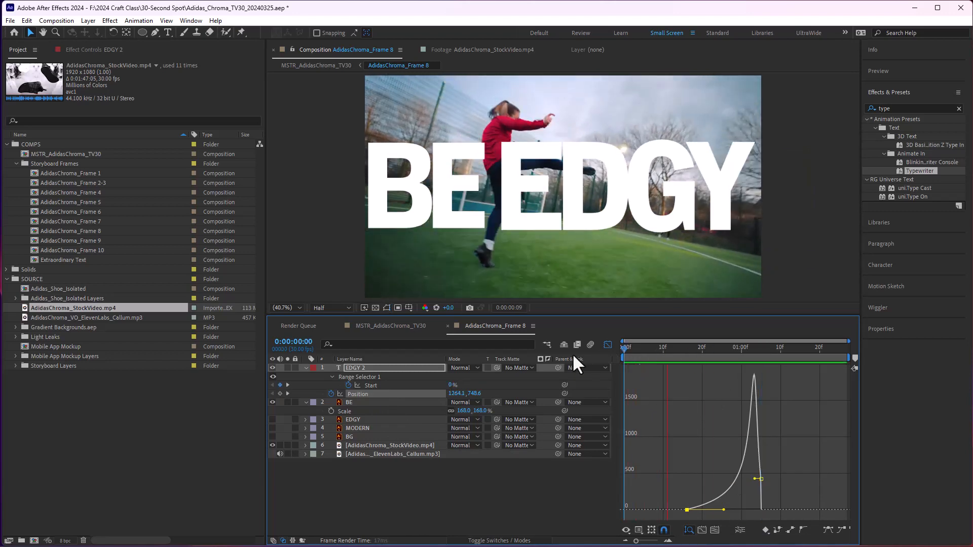
{"action": "left_click", "coordinate": [608, 345]}
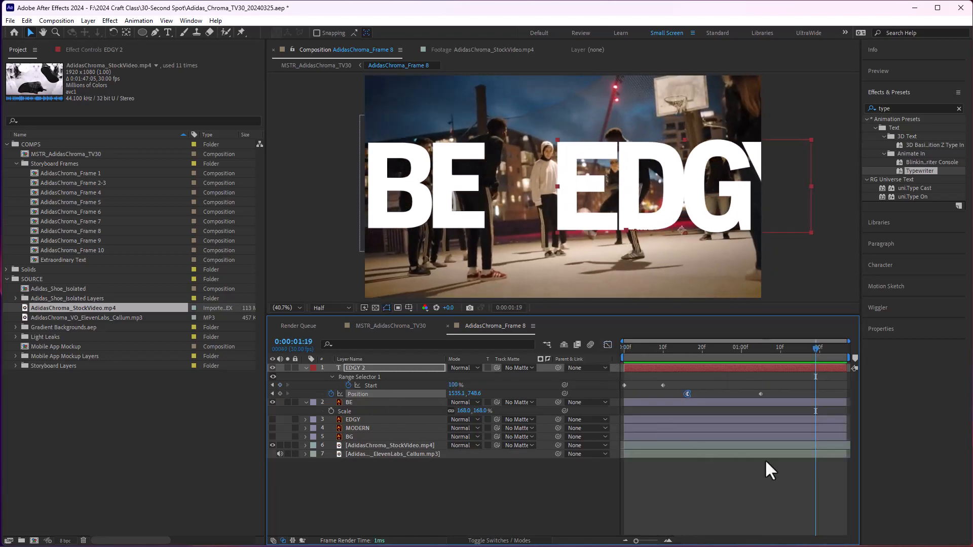
Step: Shorten EDGY 2's slide by moving its Position keyframes to about frames 20 and 26, and play it back
{"action": "left_click_drag", "start_coordinate": [761, 394], "coordinate": [701, 395]}
{"action": "key", "text": "space"}
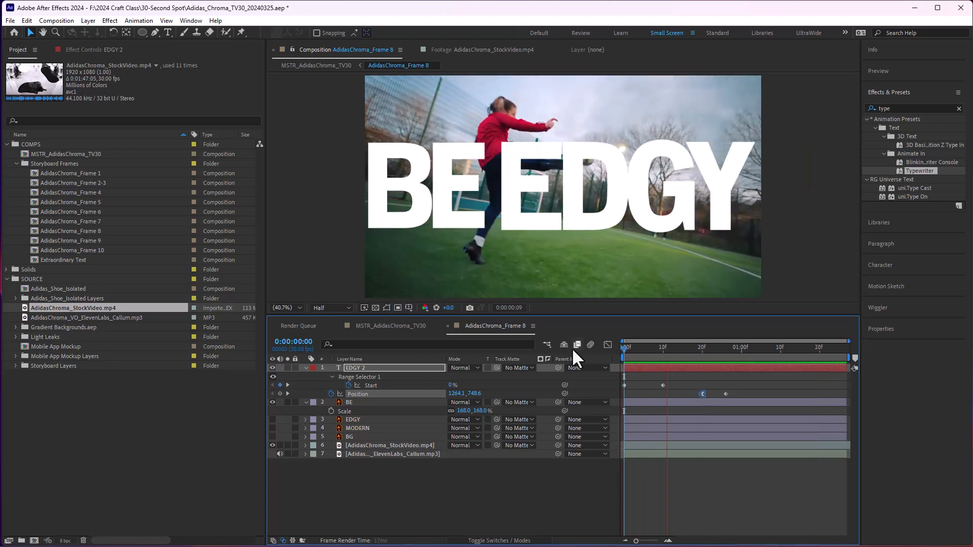
{"action": "key", "text": "space"}
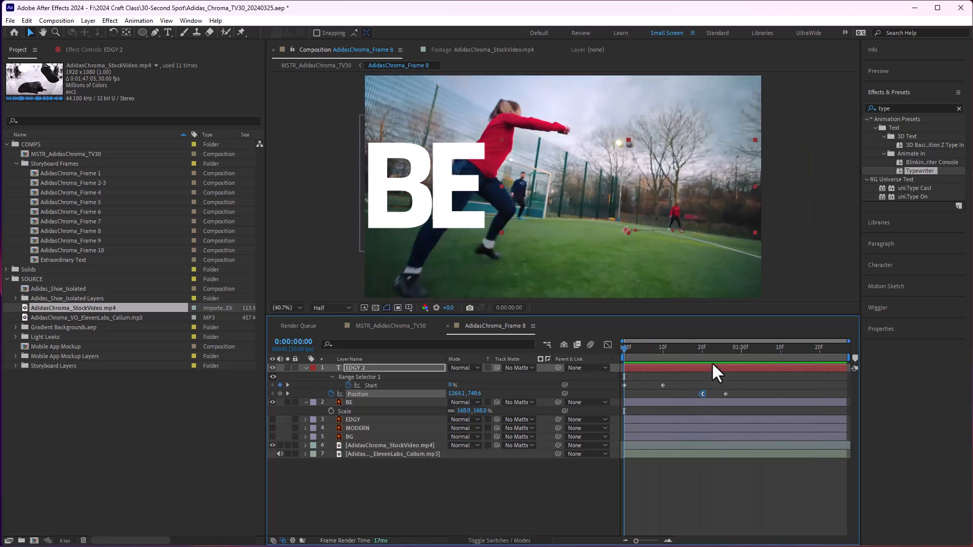
Step: Trim the end of the EDGY 2 layer at 0:00:00:25 and preview the composition from the start
{"action": "left_click_drag", "start_coordinate": [719, 348], "coordinate": [722, 348]}
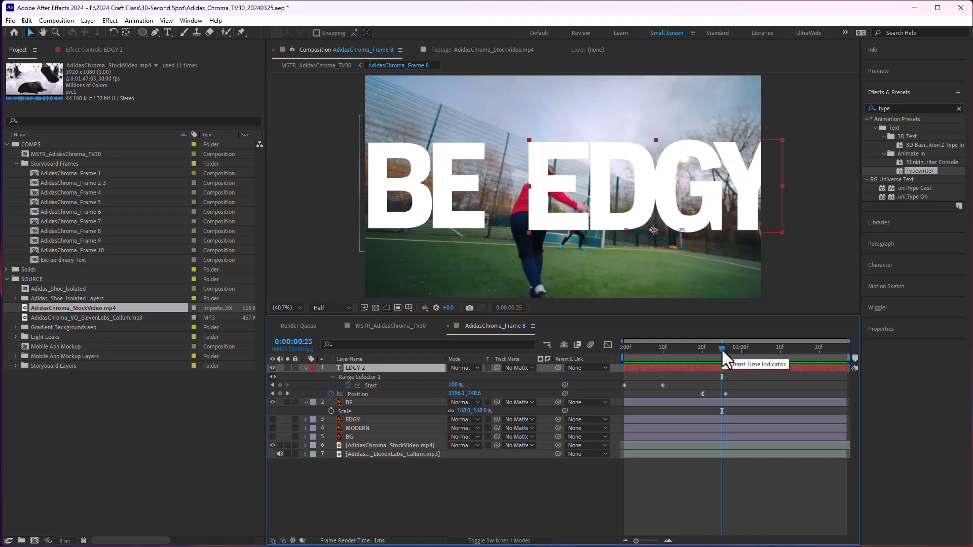
{"action": "key", "text": "space"}
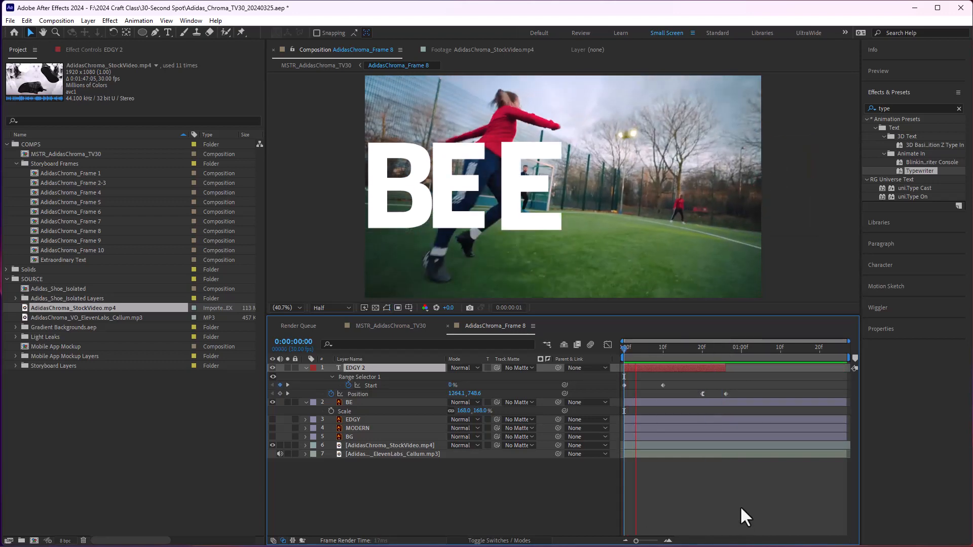
{"action": "key", "text": "space"}
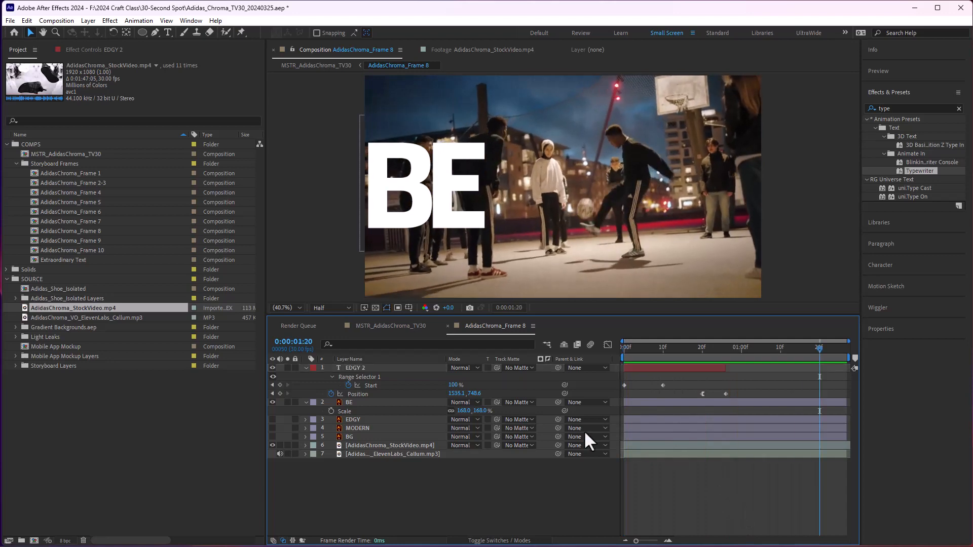
{"action": "key", "text": "space"}
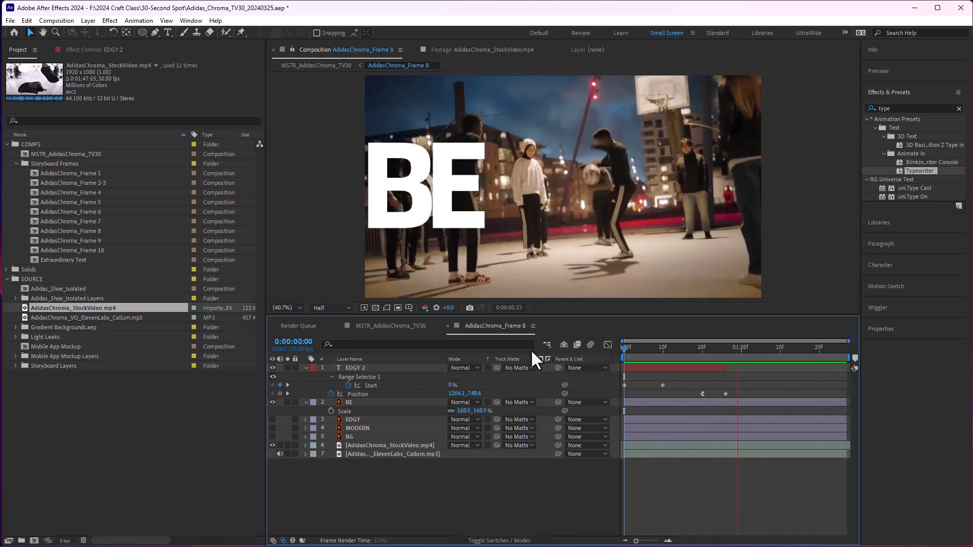
Step: Start EDGY 2's slide earlier by moving the first Position keyframe to about frame 18, and preview it
{"action": "left_click", "coordinate": [699, 393]}
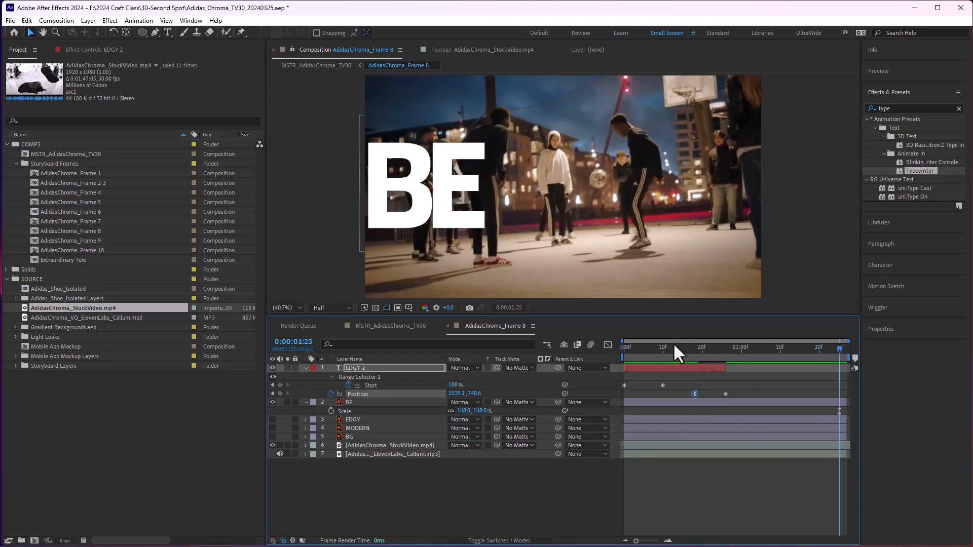
{"action": "key", "text": "space"}
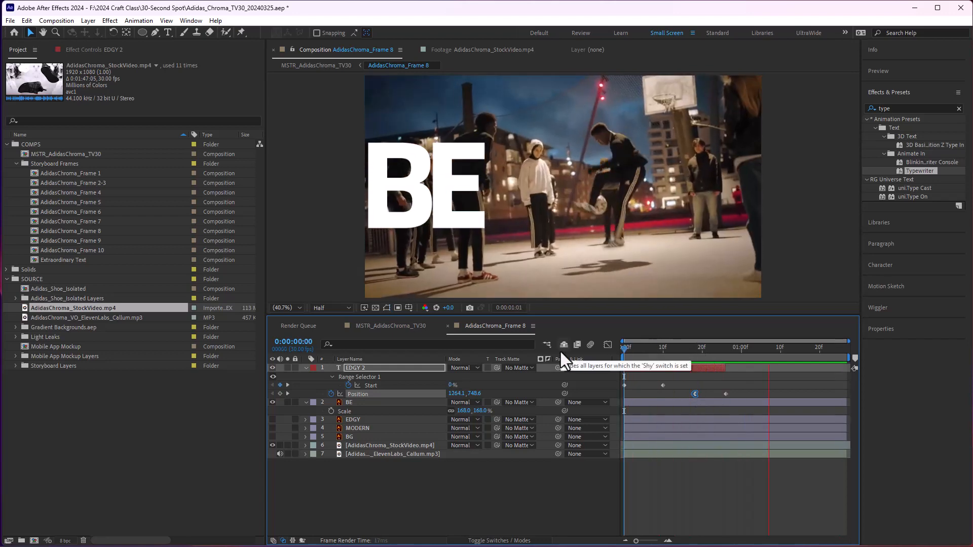
{"action": "key", "text": "space"}
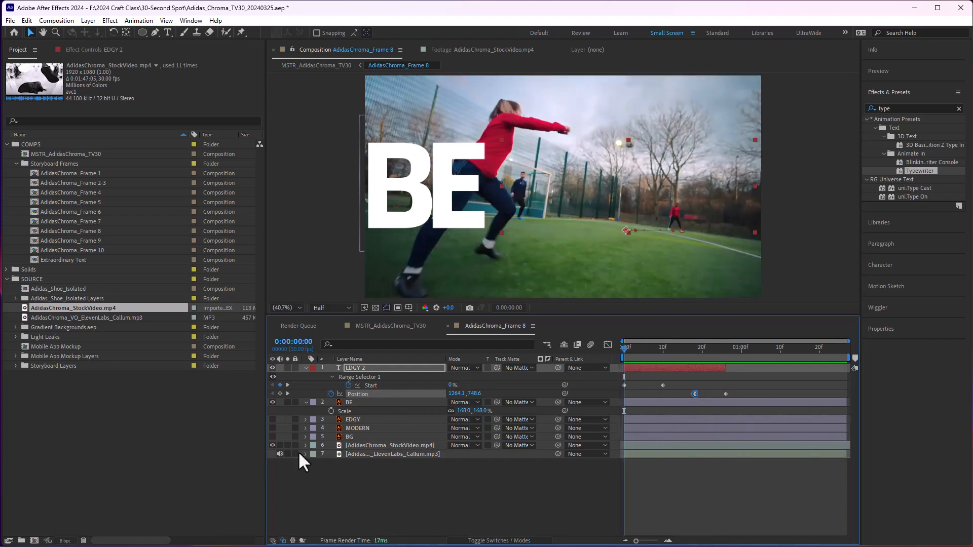
Step: Display the voice-over layer's audio waveform and play the composition to check the text timing against it
{"action": "left_click", "coordinate": [313, 464]}
{"action": "left_click", "coordinate": [323, 481]}
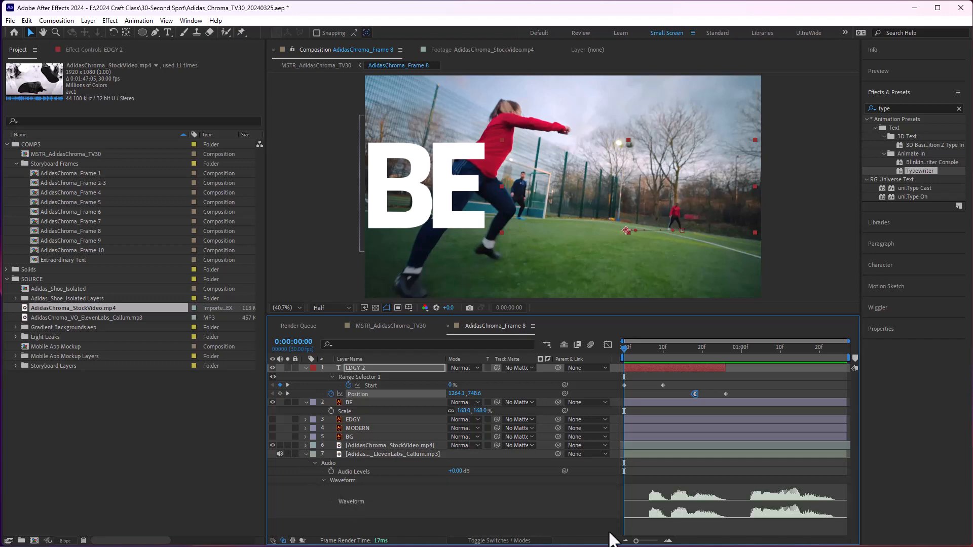
{"action": "key", "text": "space"}
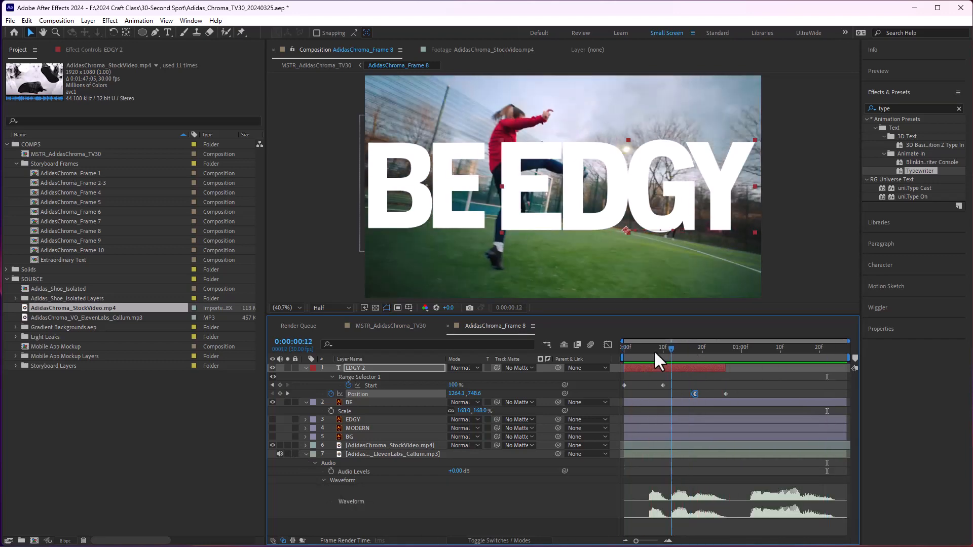
{"action": "key", "text": "space"}
{"action": "key", "text": "space"}
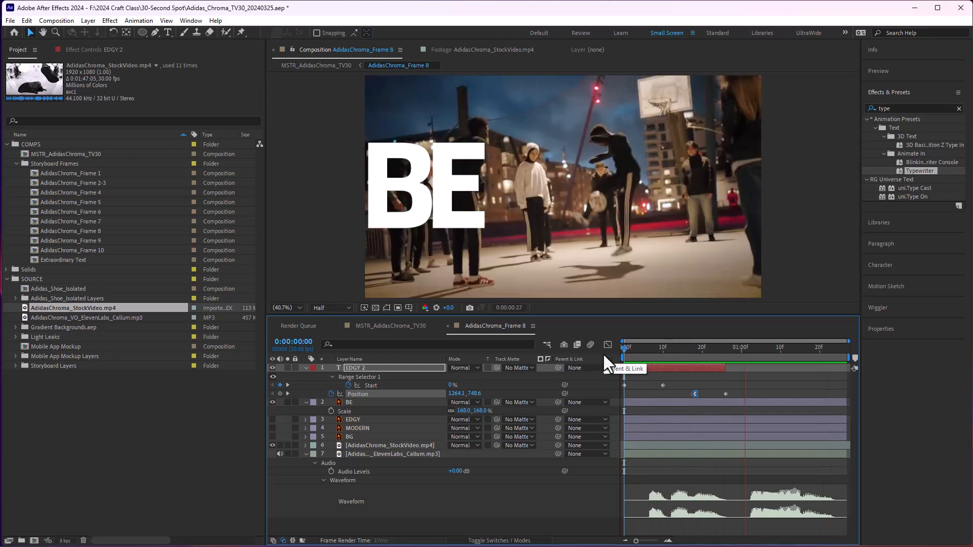
Step: Trim the end of the BE layer to match EDGY 2's end at about frame 26, and preview from the start
{"action": "key", "text": "space"}
{"action": "left_click_drag", "start_coordinate": [628, 350], "coordinate": [725, 351]}
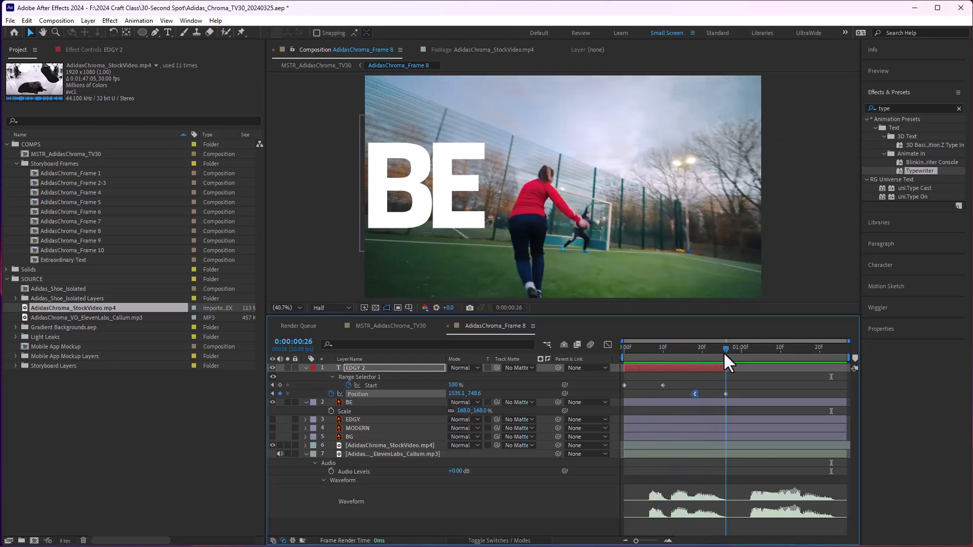
{"action": "left_click", "coordinate": [630, 400]}
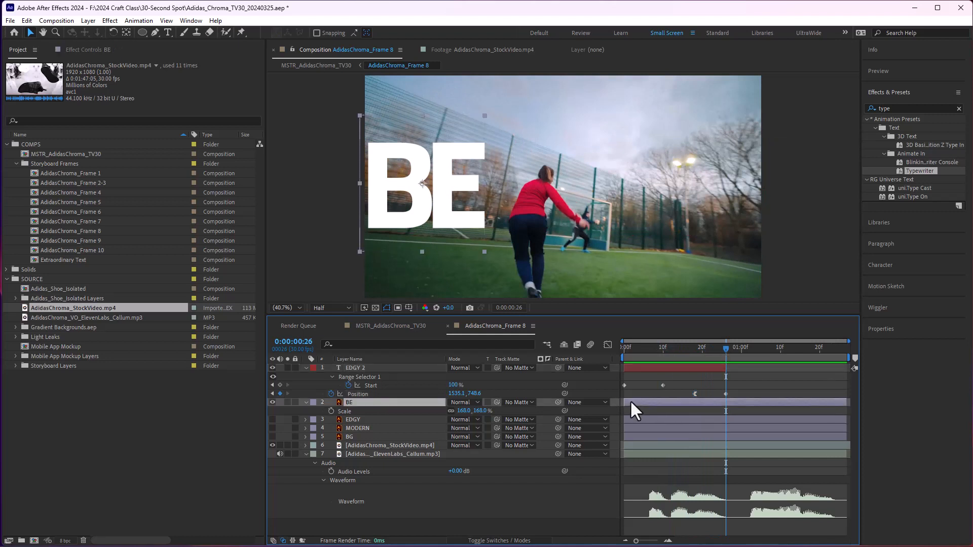
{"action": "key", "text": "alt+]"}
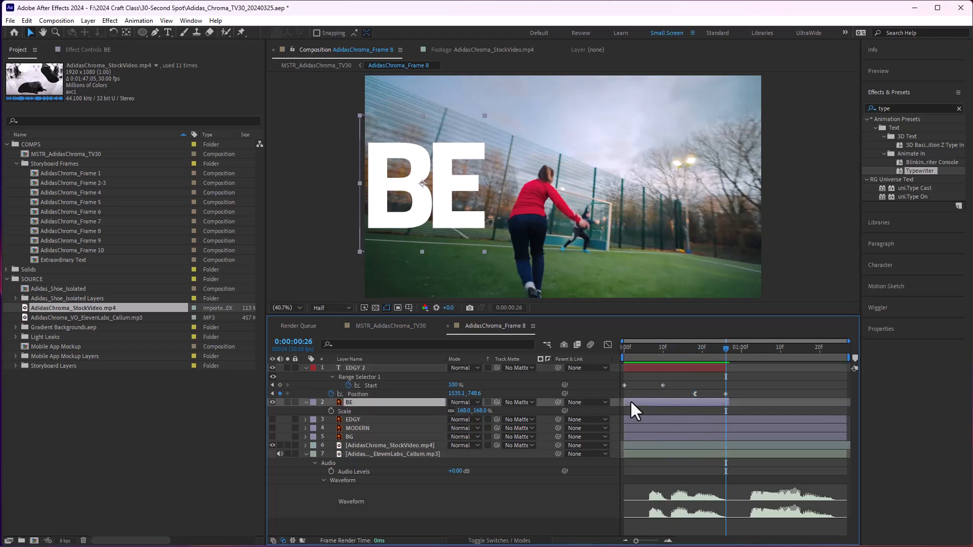
{"action": "left_click_drag", "start_coordinate": [729, 403], "coordinate": [726, 402]}
{"action": "key", "text": "Home"}
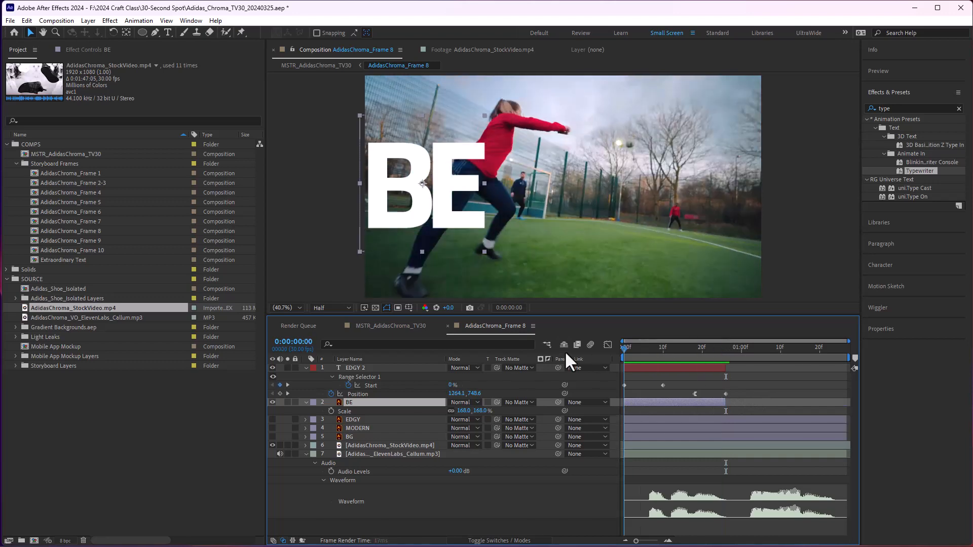
{"action": "key", "text": "space"}
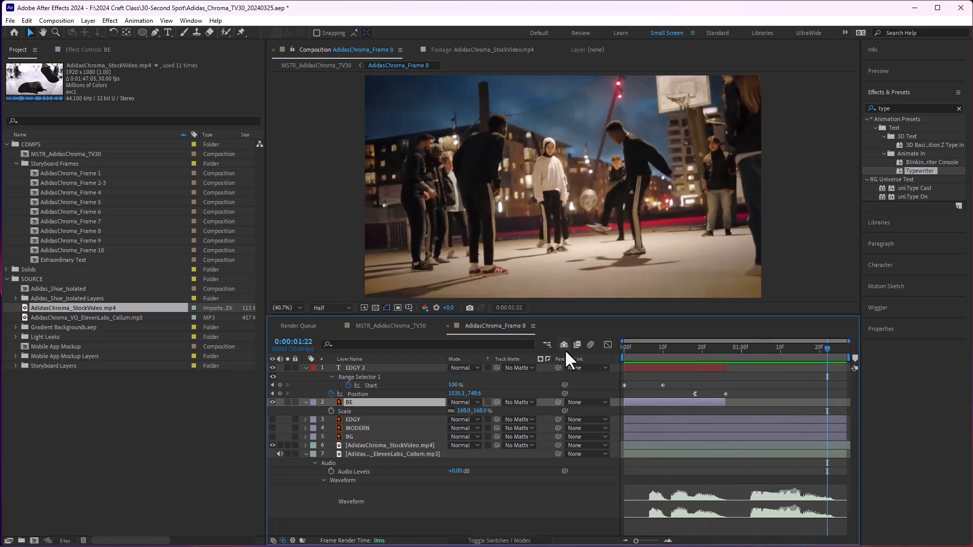
Step: Extend the ends of the BE and EDGY 2 layers to about 0:00:00:28 and play the composition
{"action": "left_click", "coordinate": [713, 347]}
{"action": "left_click_drag", "start_coordinate": [714, 348], "coordinate": [731, 346]}
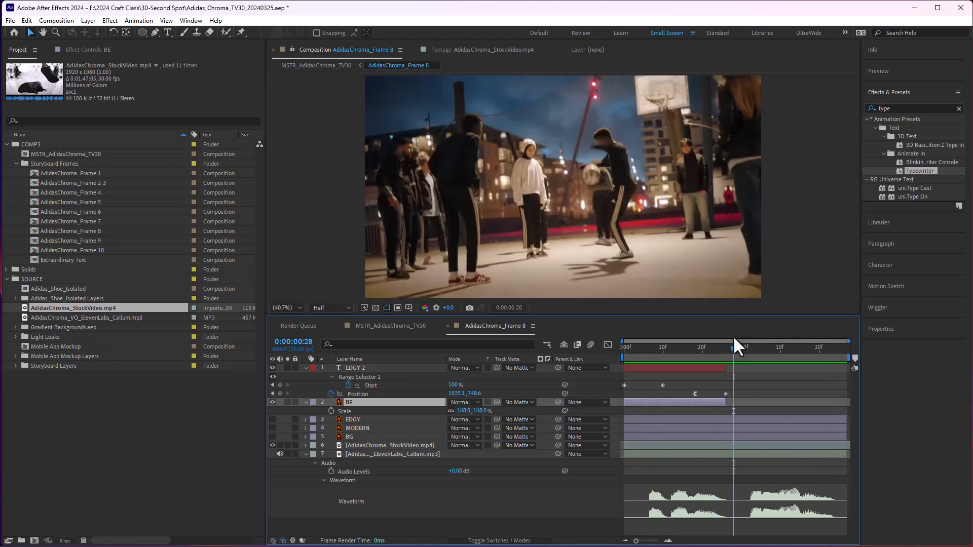
{"action": "left_click_drag", "start_coordinate": [734, 354], "coordinate": [592, 362]}
{"action": "left_click", "coordinate": [715, 369], "text": "shift"}
{"action": "key", "text": "space"}
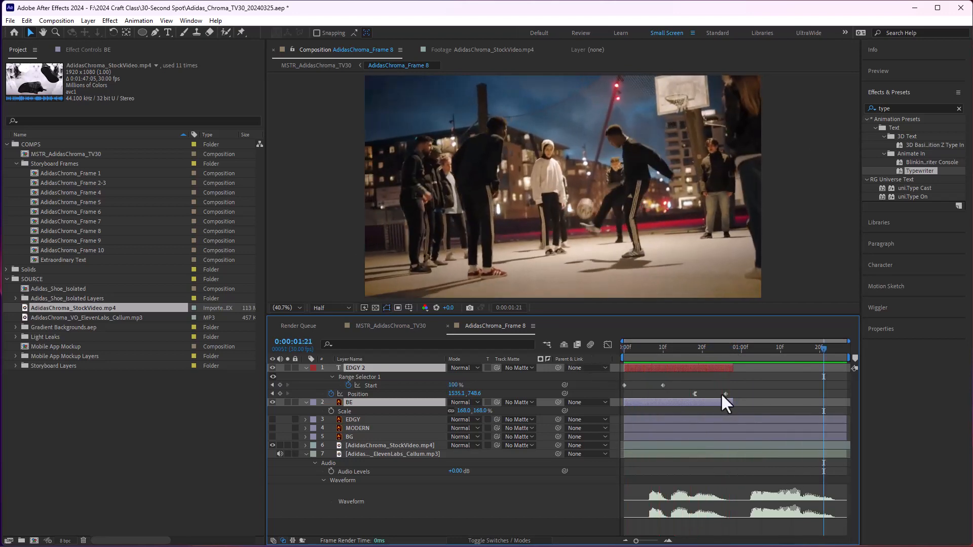
Step: Move EDGY 2's last Position keyframe to about frame 28 and preview the slide from the start
{"action": "left_click_drag", "start_coordinate": [726, 393], "coordinate": [730, 395]}
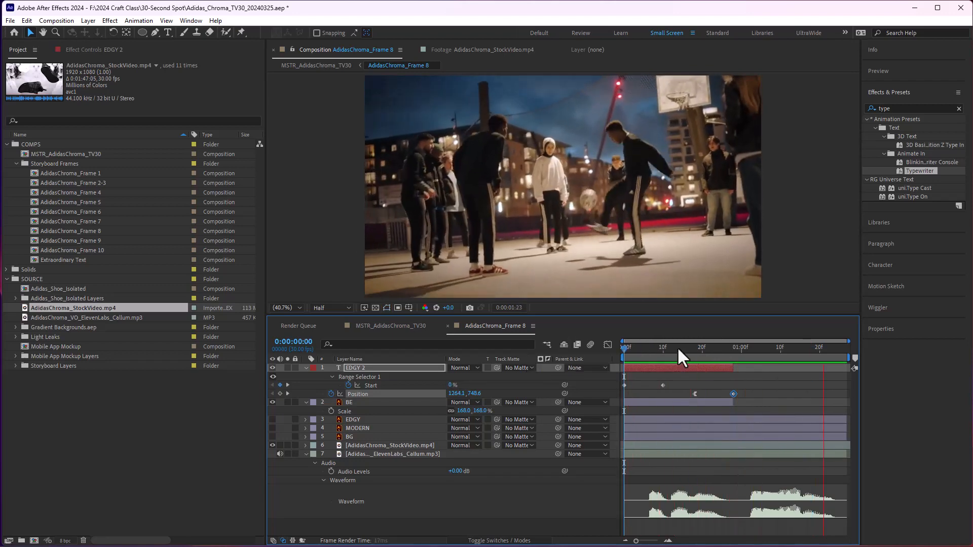
{"action": "left_click_drag", "start_coordinate": [689, 348], "coordinate": [560, 351]}
{"action": "key", "text": "space"}
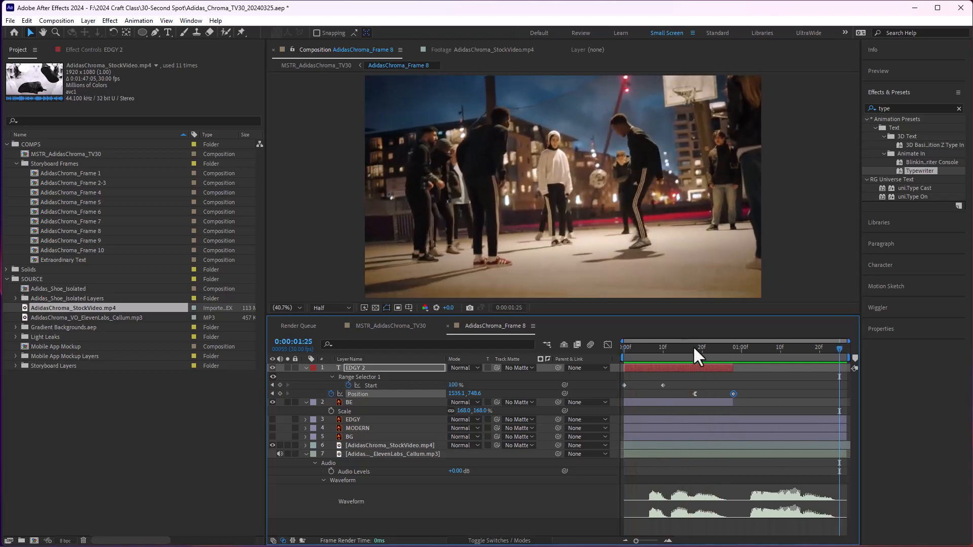
Step: Duplicate the EDGY 2 layer, shift the copy to start at 0:00:00:28, and extend its end to the composition's end
{"action": "left_click_drag", "start_coordinate": [693, 346], "coordinate": [734, 363]}
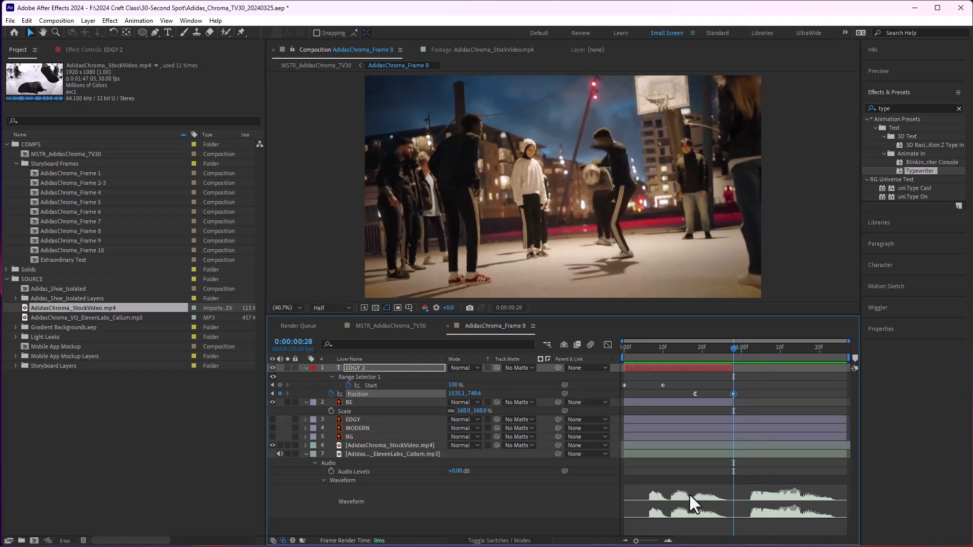
{"action": "left_click", "coordinate": [374, 368]}
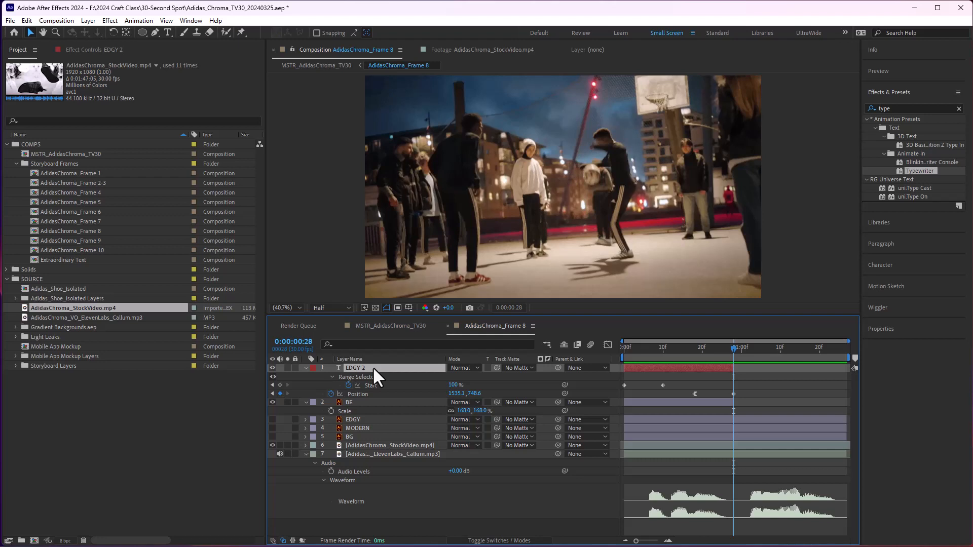
{"action": "key", "text": "ctrl+d"}
{"action": "left_click_drag", "start_coordinate": [659, 368], "coordinate": [768, 365]}
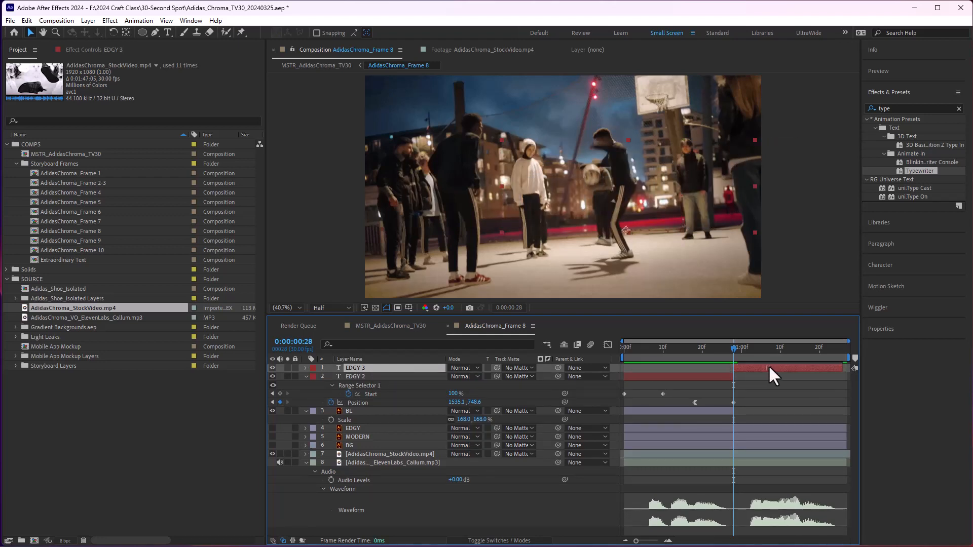
{"action": "left_click_drag", "start_coordinate": [842, 368], "coordinate": [853, 368]}
Step: Replace the duplicated text layer's wording with "Modern"
{"action": "left_click_drag", "start_coordinate": [743, 354], "coordinate": [786, 351]}
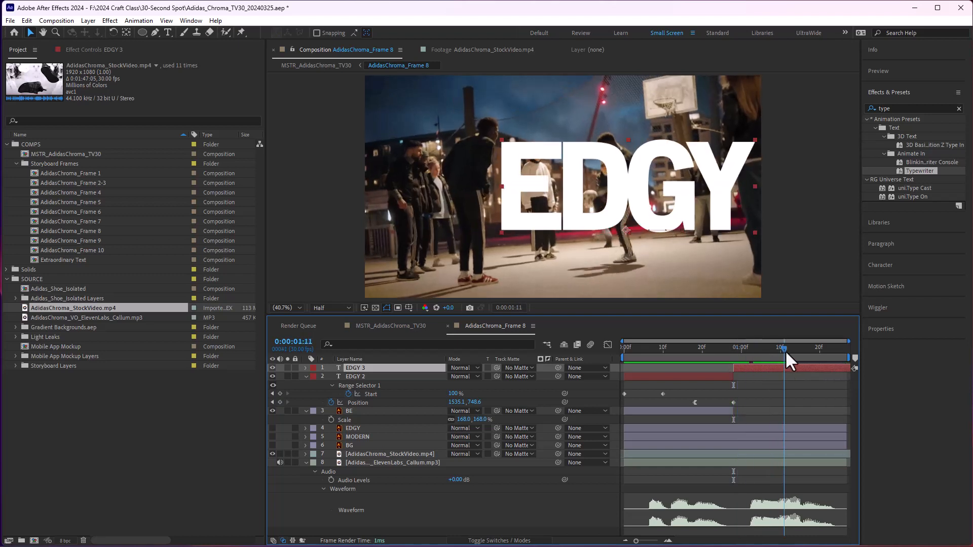
{"action": "double_click", "coordinate": [764, 366]}
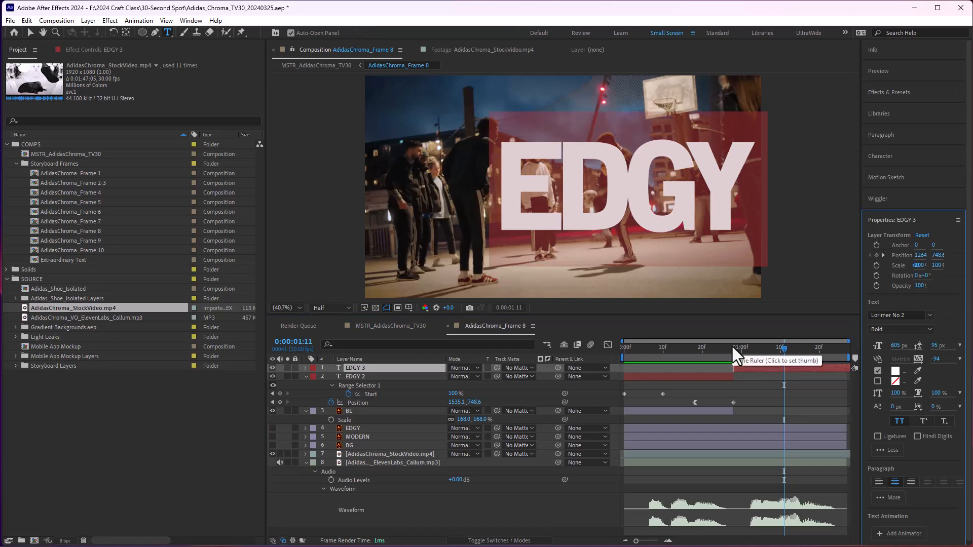
{"action": "type", "text": "Modern"}
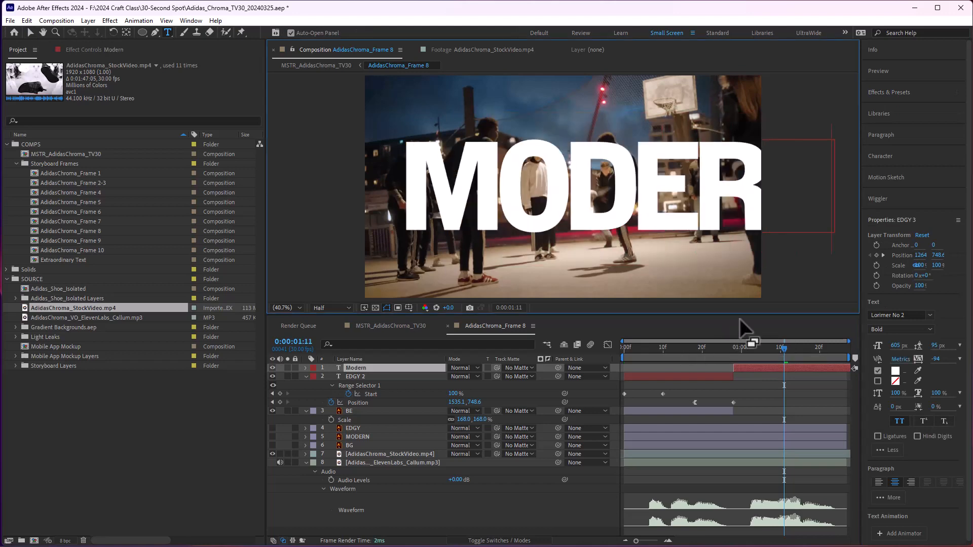
{"action": "mouse_move", "coordinate": [776, 348]}
{"action": "left_mouse_down"}
{"action": "mouse_move", "coordinate": [729, 354]}
{"action": "mouse_move", "coordinate": [776, 352]}
{"action": "left_mouse_up"}
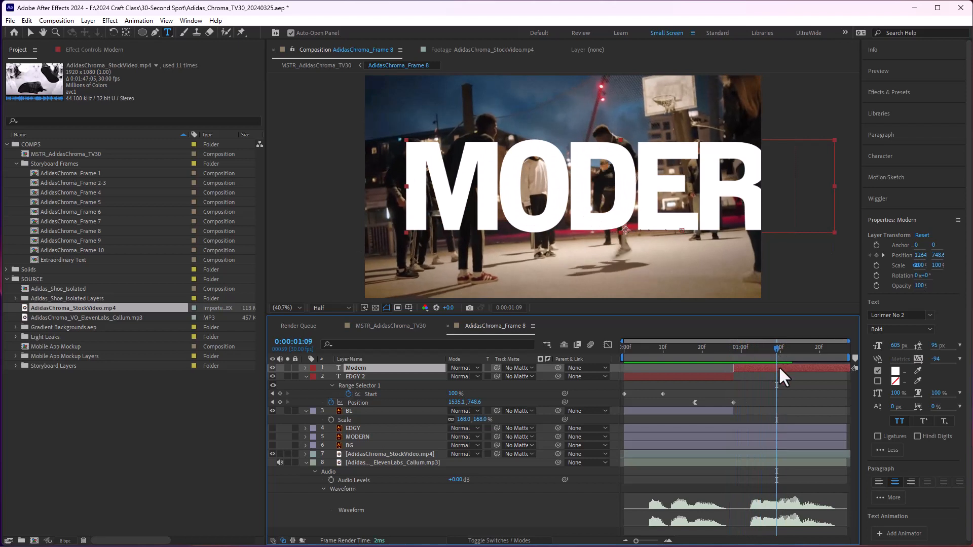
Step: Reposition the Modern text across the frame and reduce its font size to 542 px so the whole word fits
{"action": "key", "text": "v"}
{"action": "left_click_drag", "start_coordinate": [624, 216], "coordinate": [572, 222]}
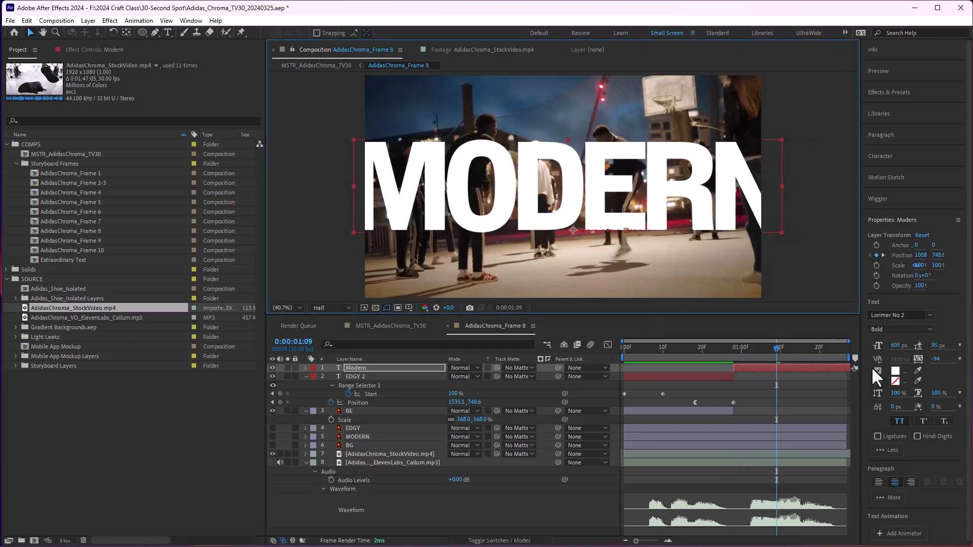
{"action": "left_click_drag", "start_coordinate": [897, 350], "coordinate": [684, 319]}
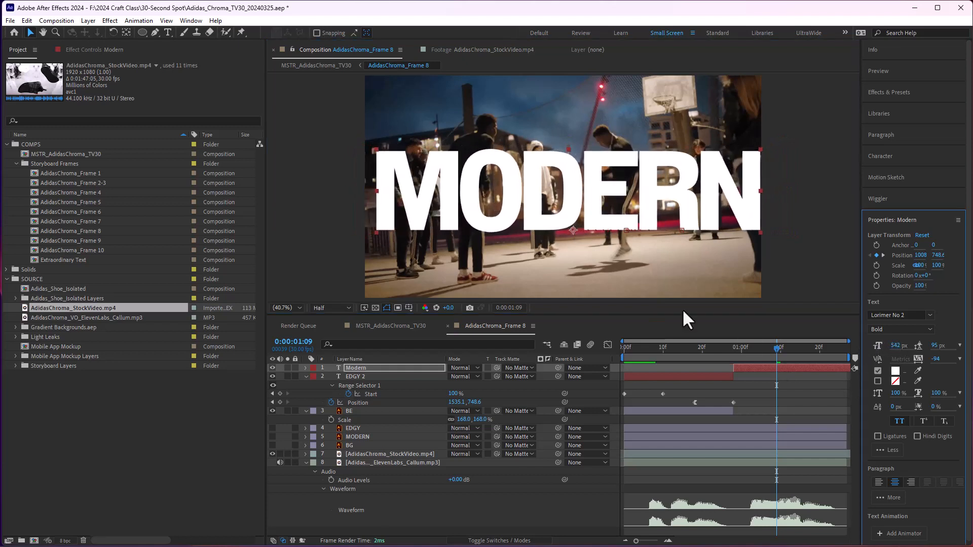
{"action": "mouse_move", "coordinate": [570, 222]}
{"action": "left_mouse_down"}
{"action": "mouse_move", "coordinate": [563, 213]}
{"action": "mouse_move", "coordinate": [569, 221]}
{"action": "left_mouse_up"}
Step: Reveal the Modern layer's keyframes and remove its Position animation, keeping the text at 991.6, 733.9
{"action": "left_click", "coordinate": [354, 368]}
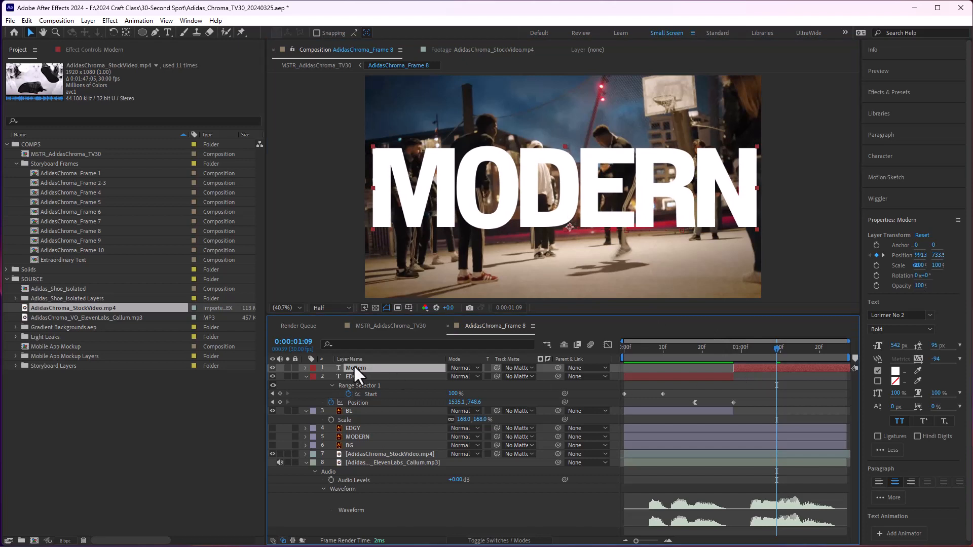
{"action": "key", "text": "u"}
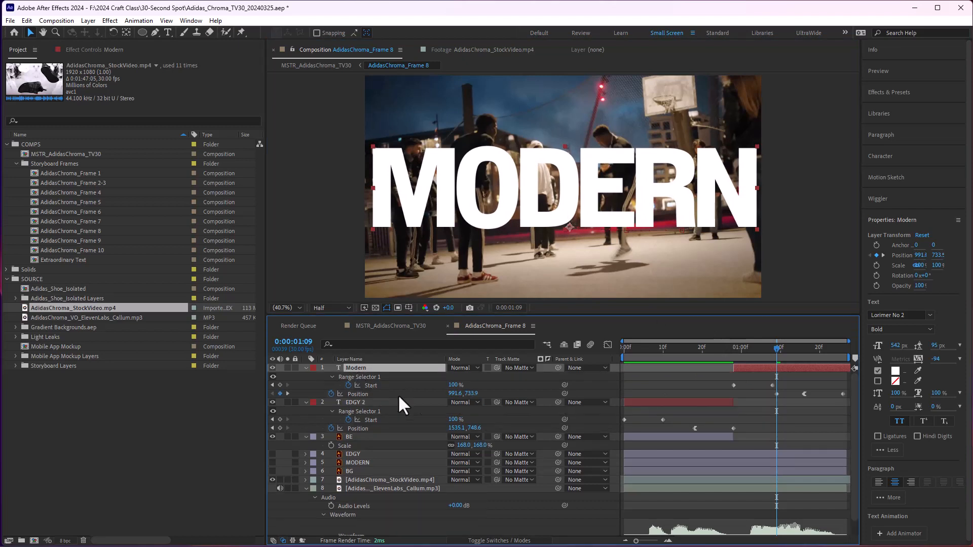
{"action": "left_click", "coordinate": [329, 393]}
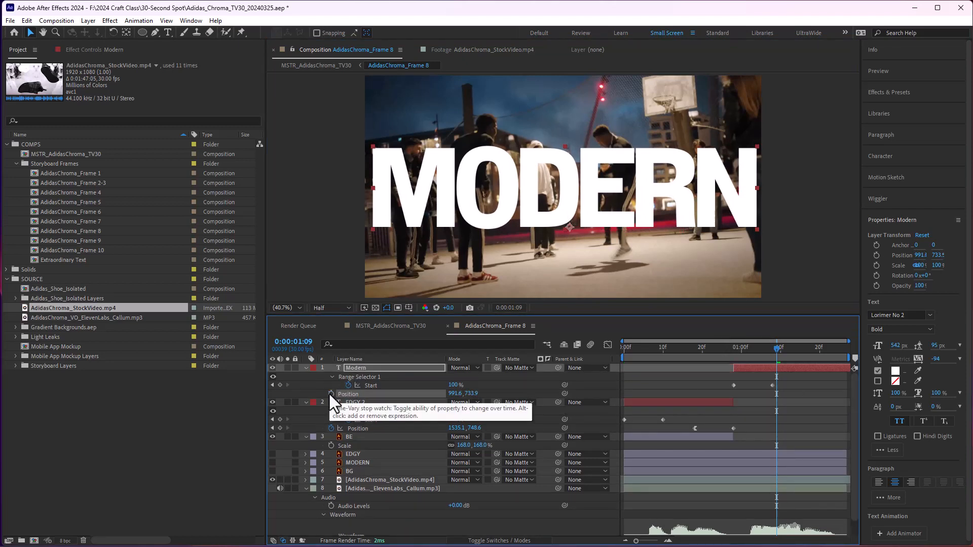
Step: Enlarge the Modern text to 554.4 px and nudge it to position 986.7, 733.9 to fill the frame width
{"action": "mouse_move", "coordinate": [777, 347]}
{"action": "left_mouse_down"}
{"action": "mouse_move", "coordinate": [723, 351]}
{"action": "mouse_move", "coordinate": [797, 356]}
{"action": "mouse_move", "coordinate": [771, 357]}
{"action": "mouse_move", "coordinate": [786, 356]}
{"action": "left_mouse_up"}
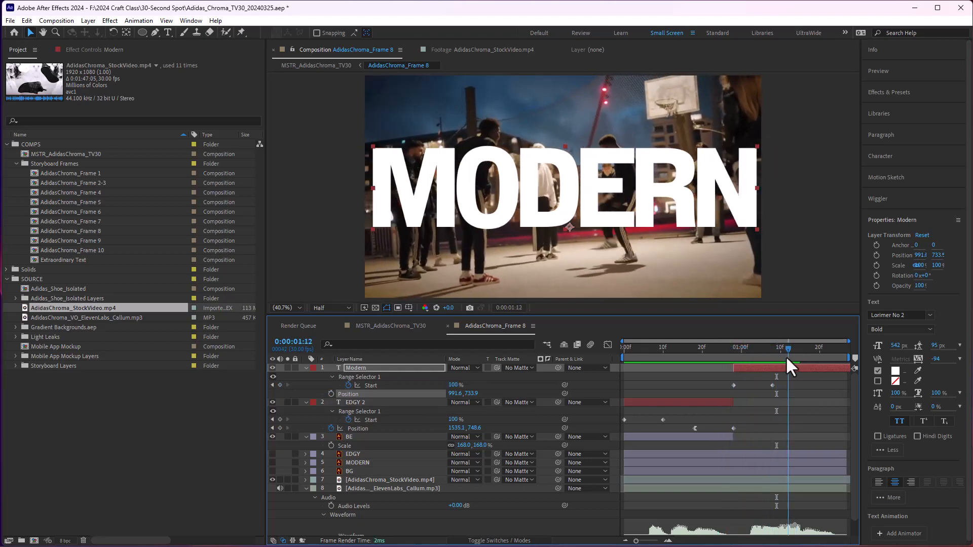
{"action": "left_click_drag", "start_coordinate": [895, 345], "coordinate": [932, 350]}
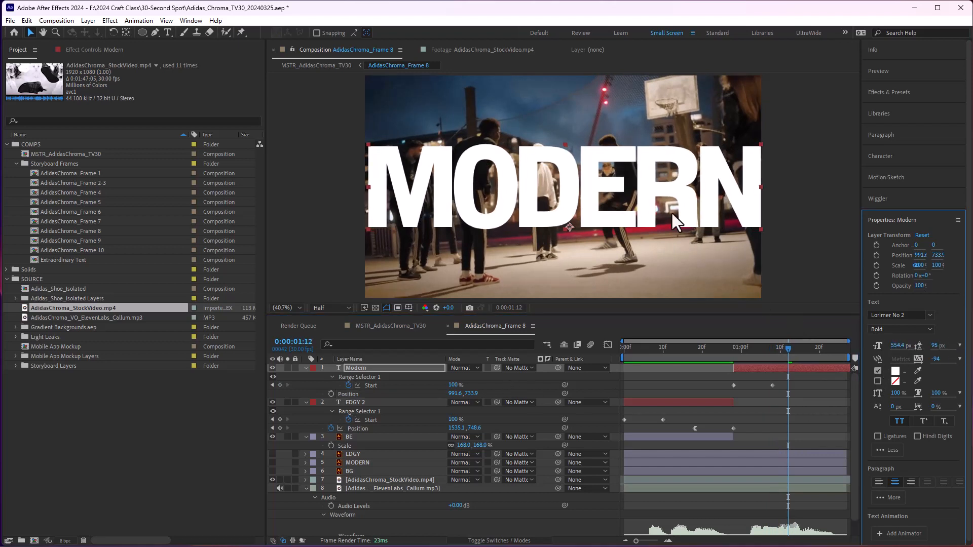
{"action": "left_click_drag", "start_coordinate": [676, 223], "coordinate": [676, 223]}
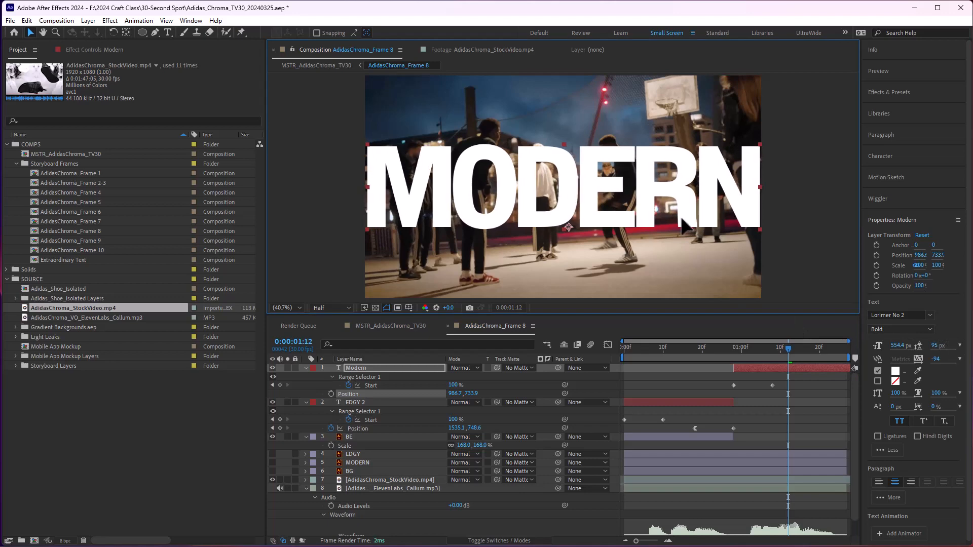
Step: Duplicate the Modern layer, hide the copy, and select the original Modern layer
{"action": "left_click_drag", "start_coordinate": [768, 347], "coordinate": [804, 354]}
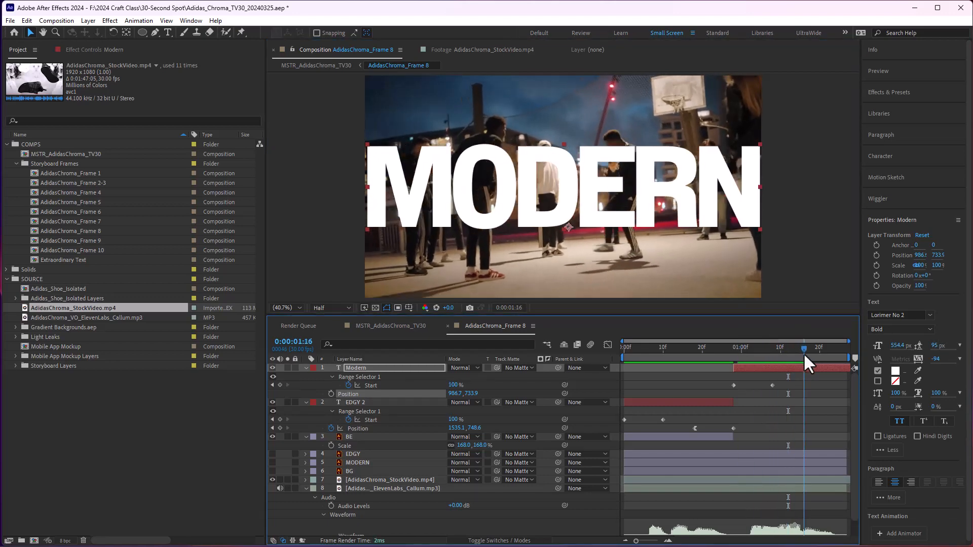
{"action": "left_click", "coordinate": [782, 369]}
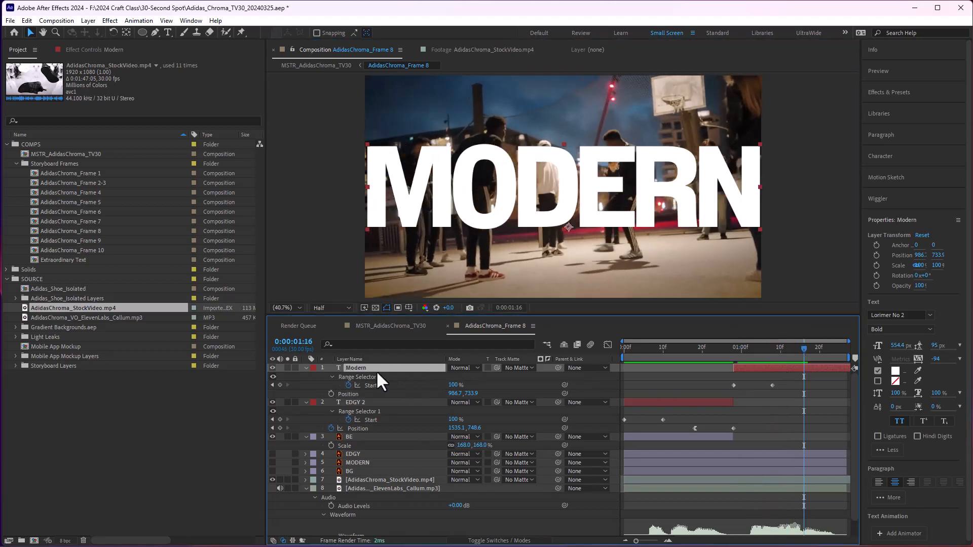
{"action": "key", "text": "ctrl+d"}
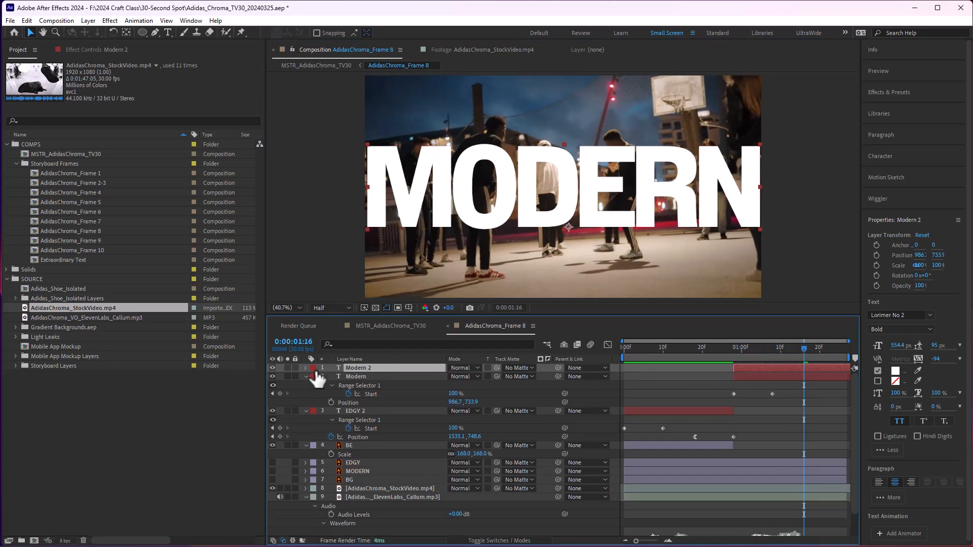
{"action": "left_click", "coordinate": [273, 368]}
{"action": "left_click", "coordinate": [356, 376]}
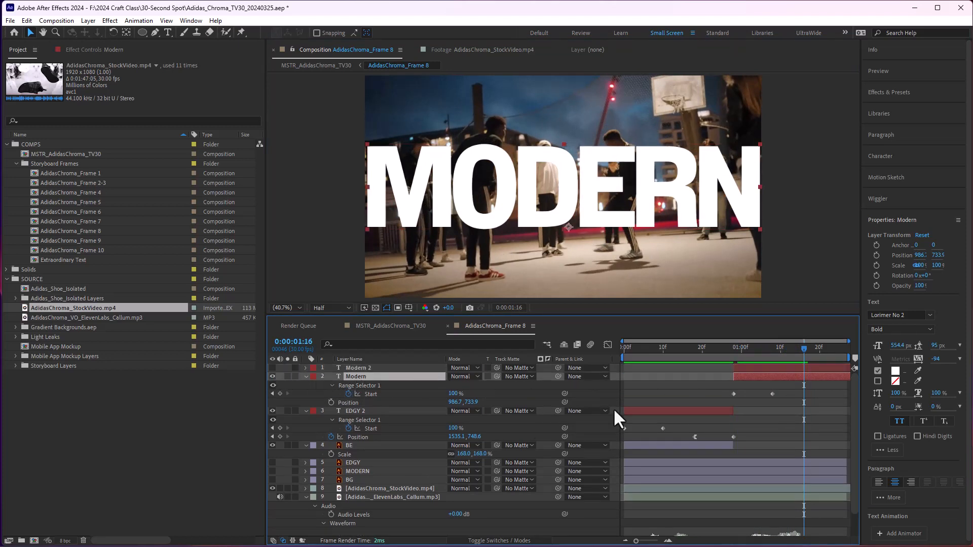
Step: Turn the original Modern text into an outline by disabling its fill and adding a 6 px white stroke
{"action": "left_click", "coordinate": [875, 370]}
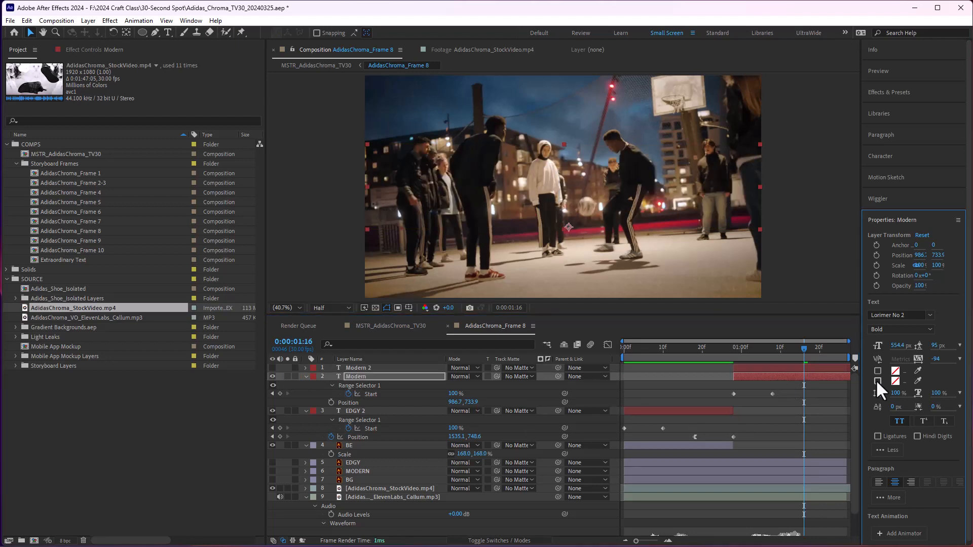
{"action": "left_click", "coordinate": [877, 381]}
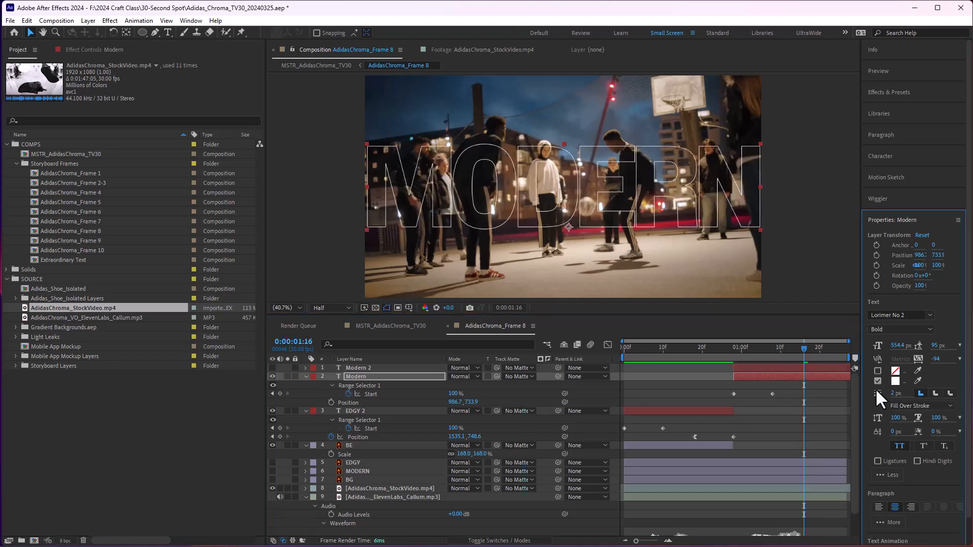
{"action": "left_click", "coordinate": [894, 393]}
{"action": "key", "text": "Return"}
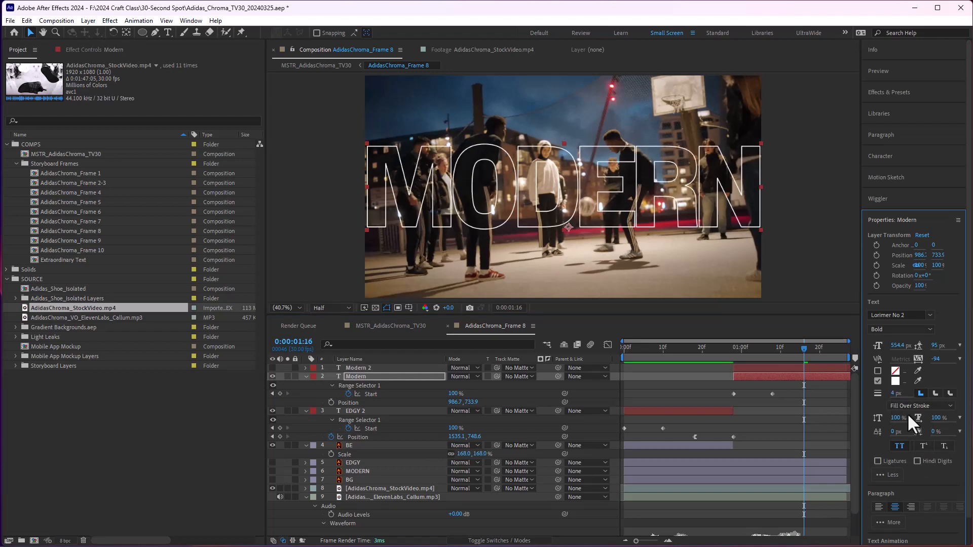
{"action": "left_click", "coordinate": [895, 394]}
{"action": "key", "text": "Return"}
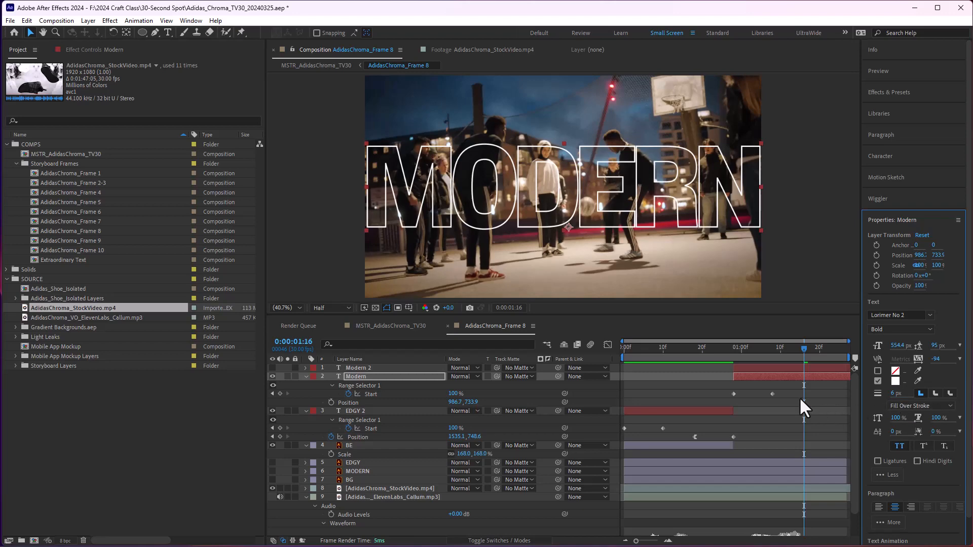
Step: Make the filled Modern 2 layer visible, shift it to start at about 0:00:01:04, and preview the composition
{"action": "mouse_move", "coordinate": [801, 353]}
{"action": "left_mouse_down"}
{"action": "mouse_move", "coordinate": [733, 357]}
{"action": "mouse_move", "coordinate": [791, 354]}
{"action": "left_mouse_up"}
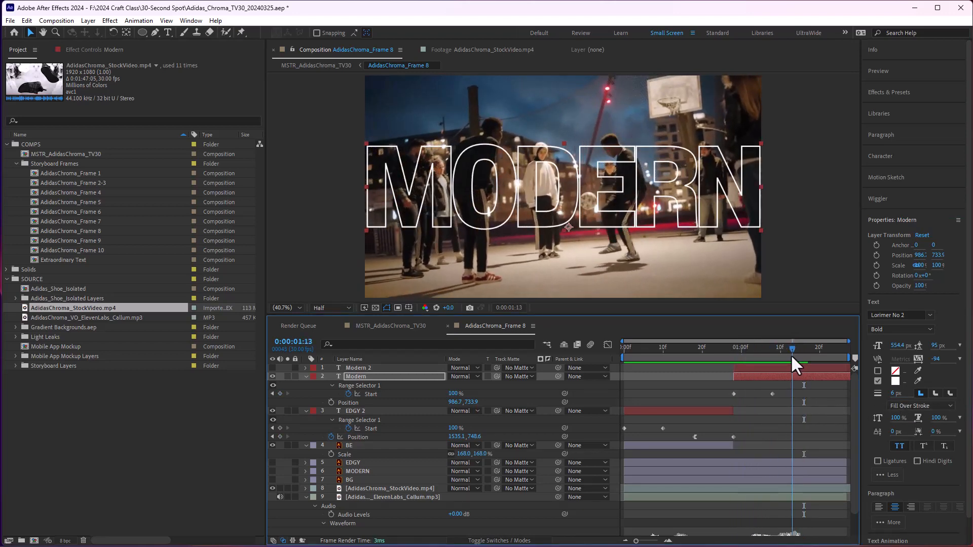
{"action": "left_click", "coordinate": [751, 368]}
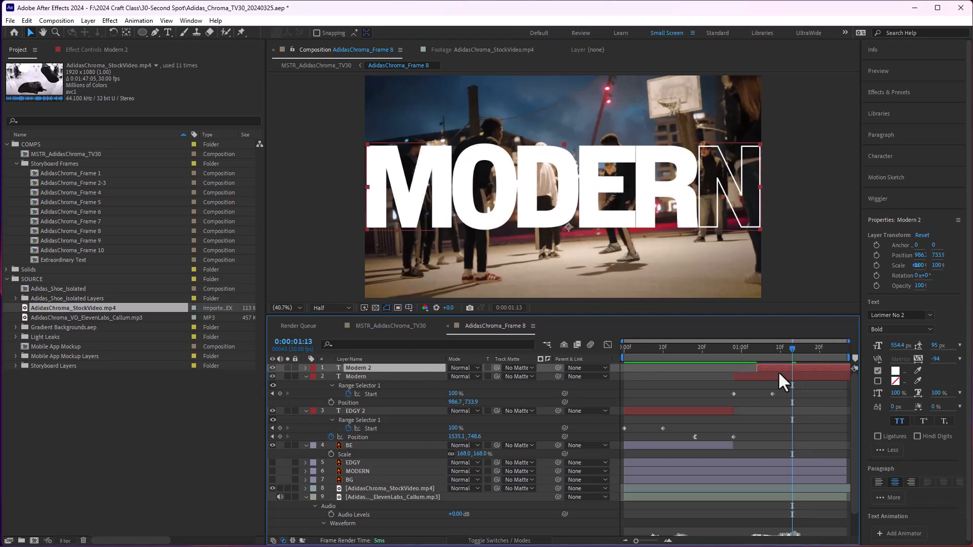
{"action": "left_click_drag", "start_coordinate": [732, 348], "coordinate": [740, 353]}
{"action": "left_click_drag", "start_coordinate": [751, 352], "coordinate": [728, 370]}
{"action": "key", "text": "Home"}
{"action": "key", "text": "space"}
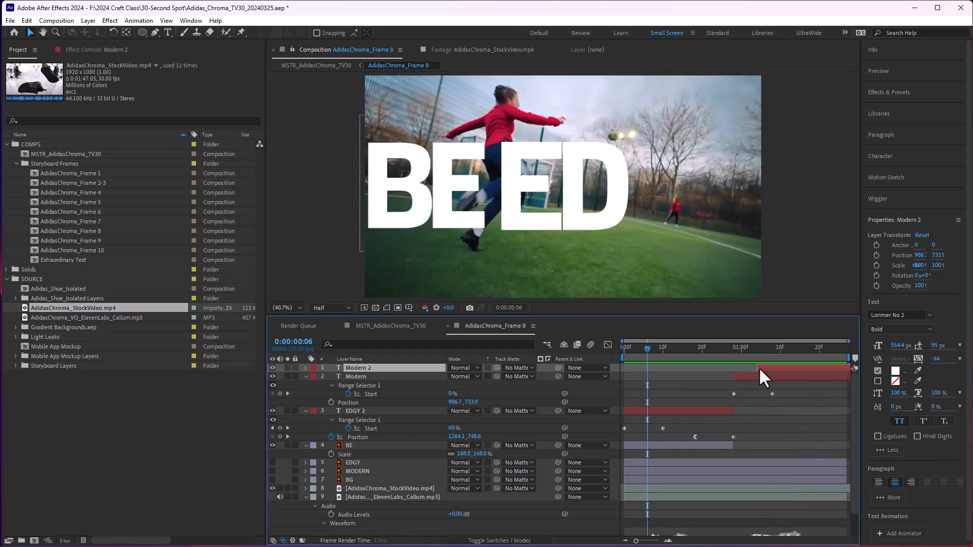
{"action": "left_click_drag", "start_coordinate": [734, 348], "coordinate": [798, 349]}
{"action": "key", "text": "Home"}
{"action": "key", "text": "space"}
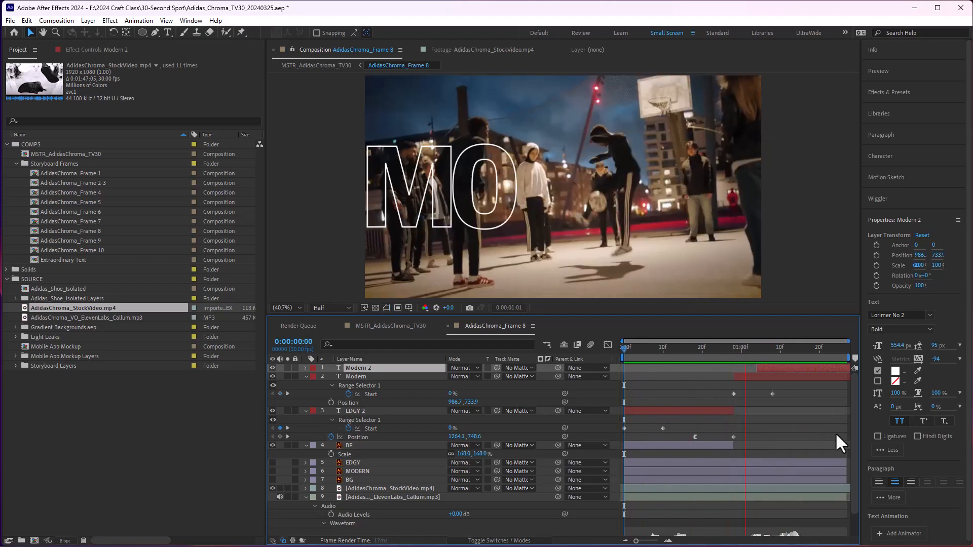
Step: Fine-tune Modern 2's timing against the outline by shifting its start to about 0:00:01:03, previewing the result, and deselect it
{"action": "left_click_drag", "start_coordinate": [772, 366], "coordinate": [784, 366]}
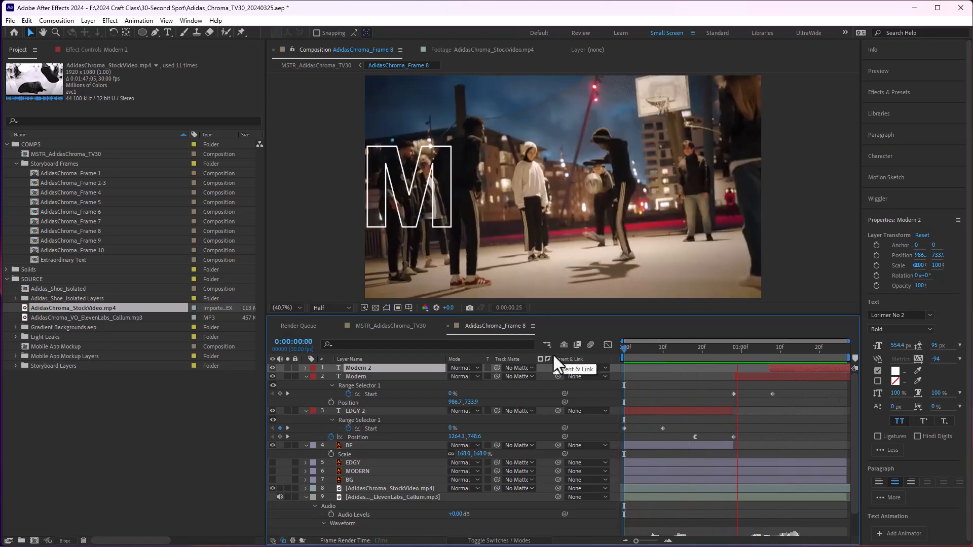
{"action": "left_click_drag", "start_coordinate": [777, 366], "coordinate": [765, 366]}
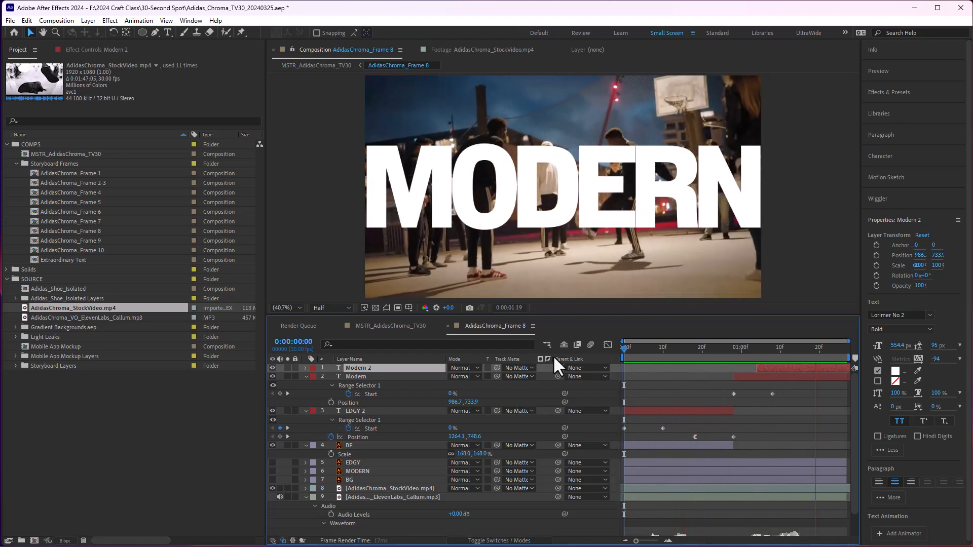
{"action": "key", "text": "space"}
{"action": "left_click_drag", "start_coordinate": [775, 367], "coordinate": [771, 367]}
{"action": "key", "text": "space"}
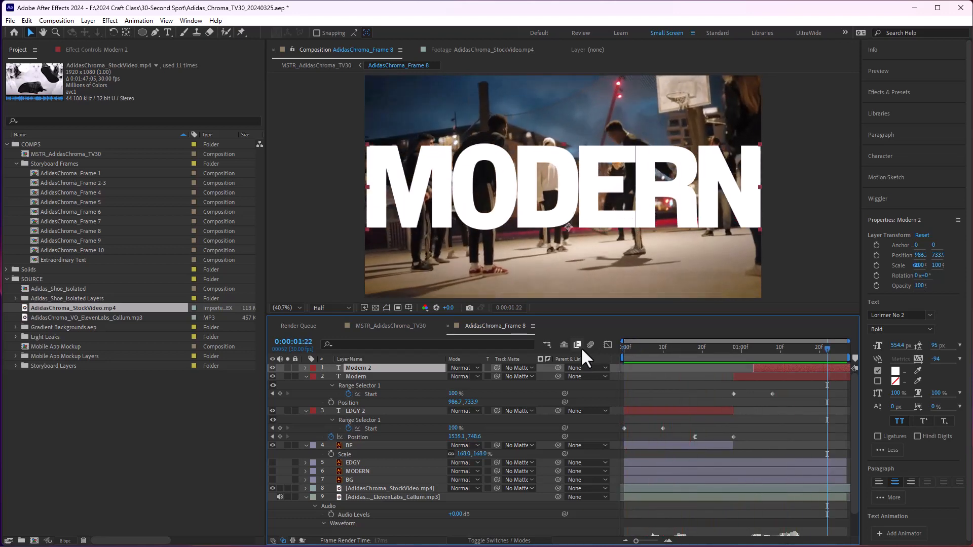
{"action": "left_click", "coordinate": [812, 417]}
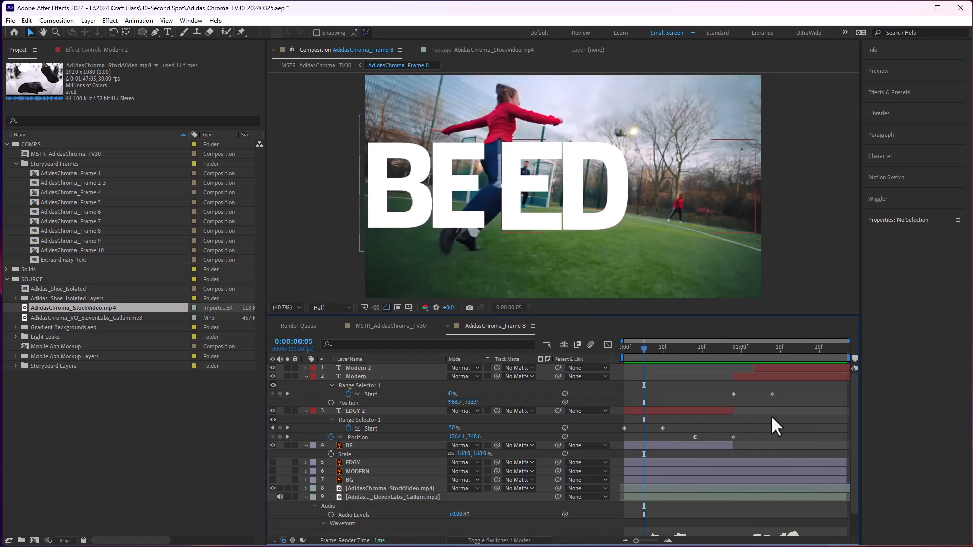